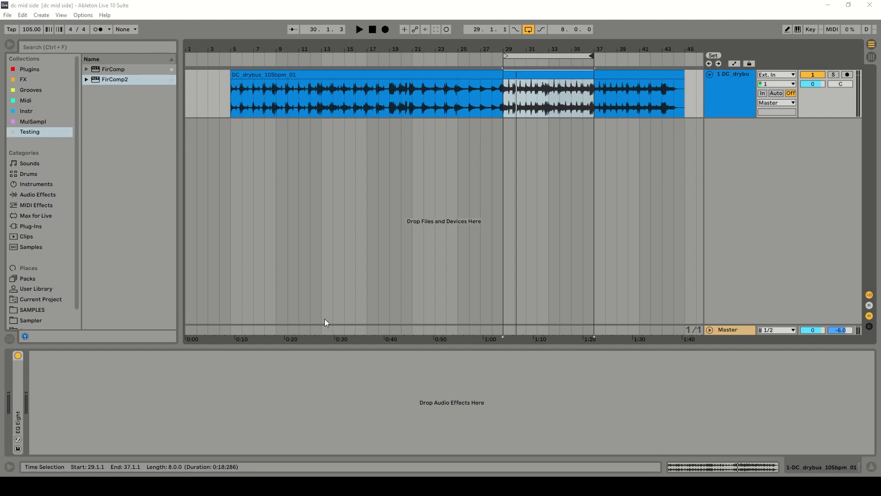
# Load the FirComp2 plug-in on the DC_drybus audio track and save the set.
pyautogui.click(115, 79)
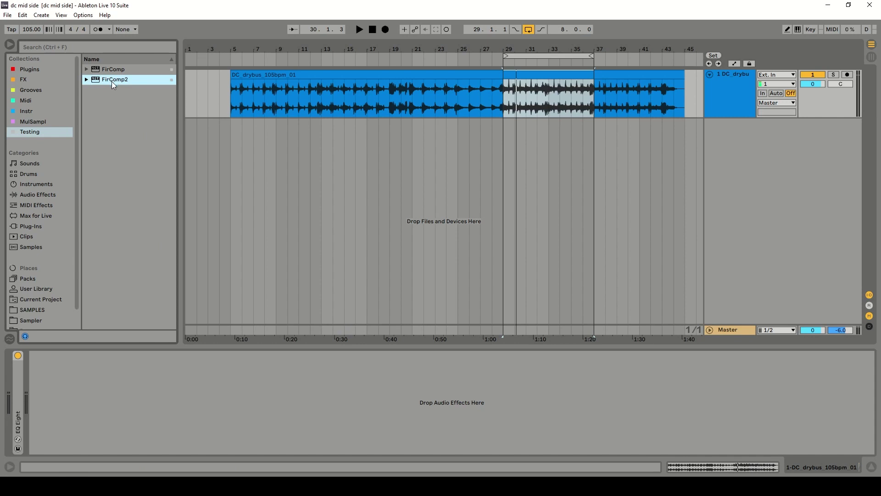
pyautogui.doubleClick(107, 79)
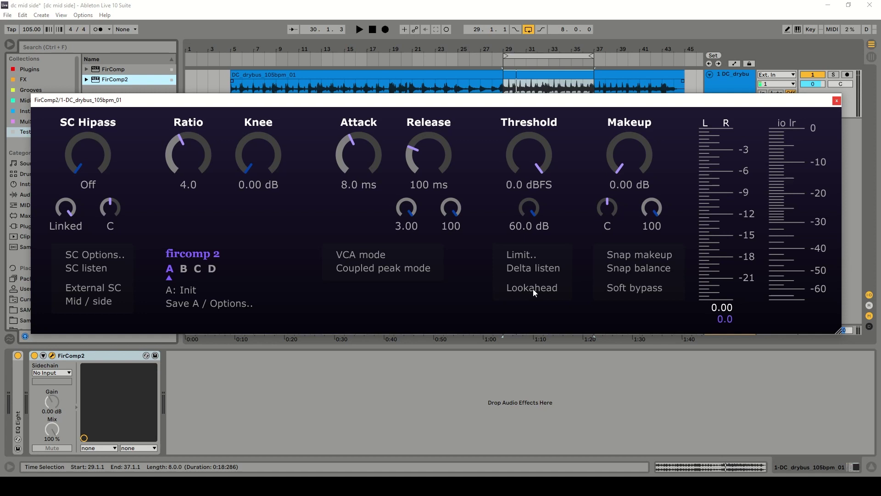
pyautogui.click(269, 4)
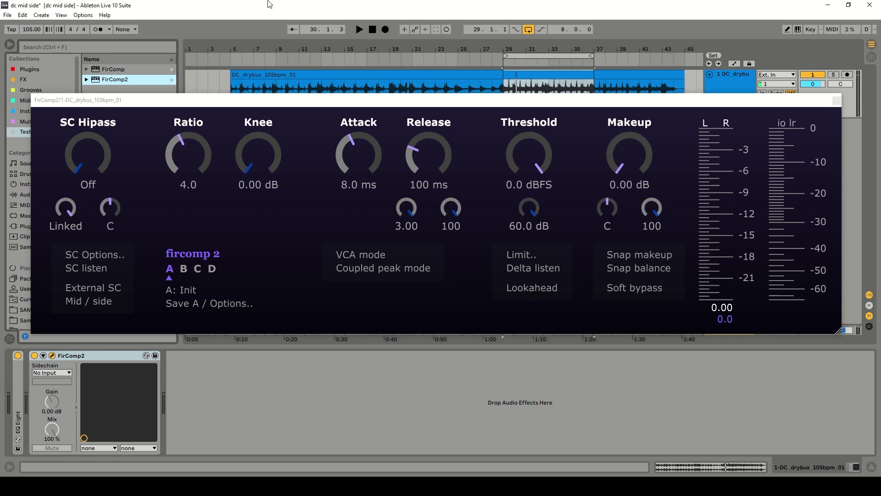
pyautogui.hotkey('ctrl', 's')
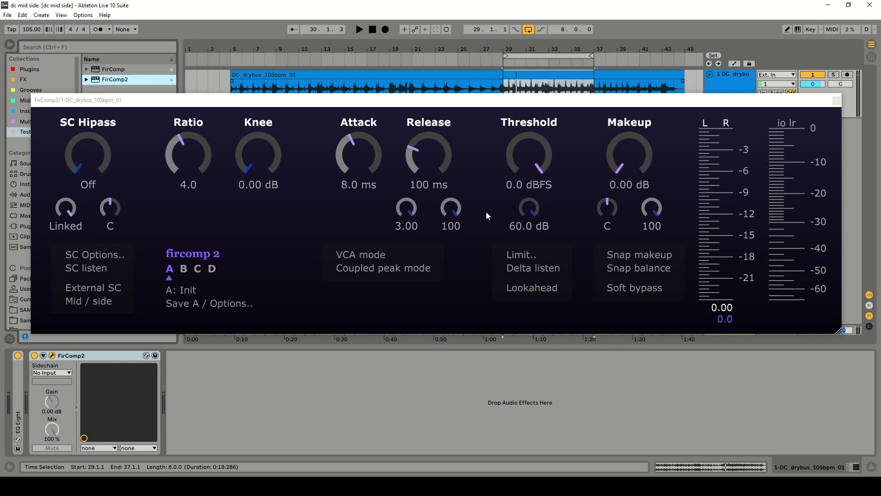
# Play the looped section, lower the FirComp2 threshold to -42.6 dBFS, save the set and audition the compression.
pyautogui.press('space')
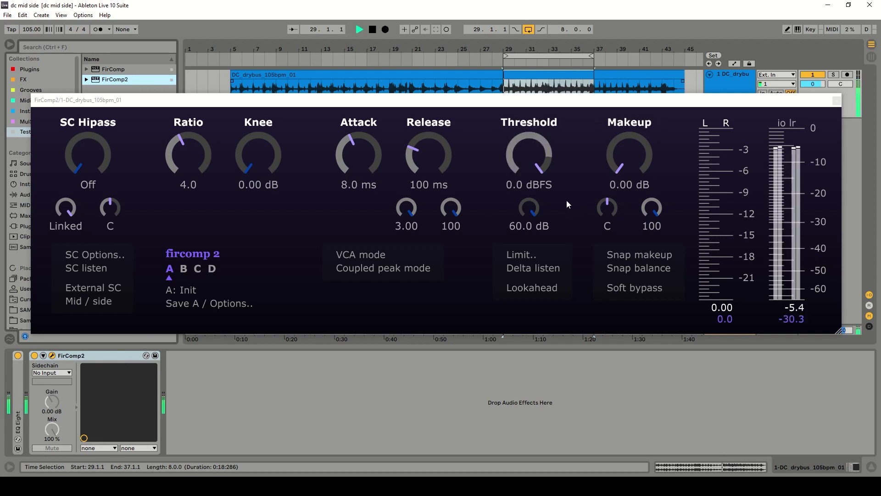
pyautogui.moveTo(530, 166); pyautogui.dragTo(532, 198)
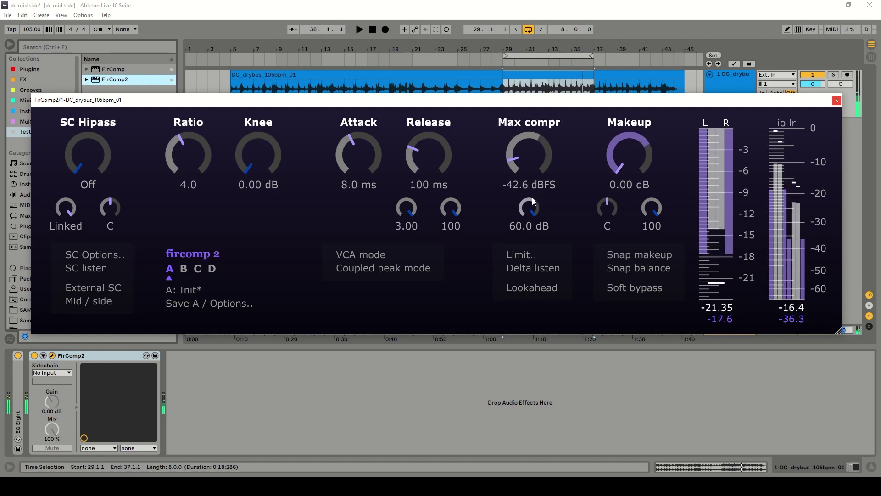
pyautogui.press('space')
pyautogui.hotkey('ctrl', 's')
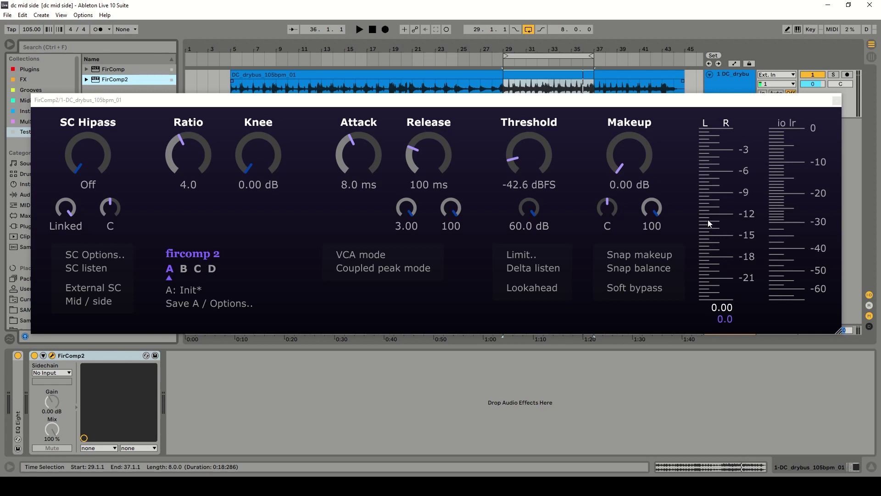
pyautogui.press('space')
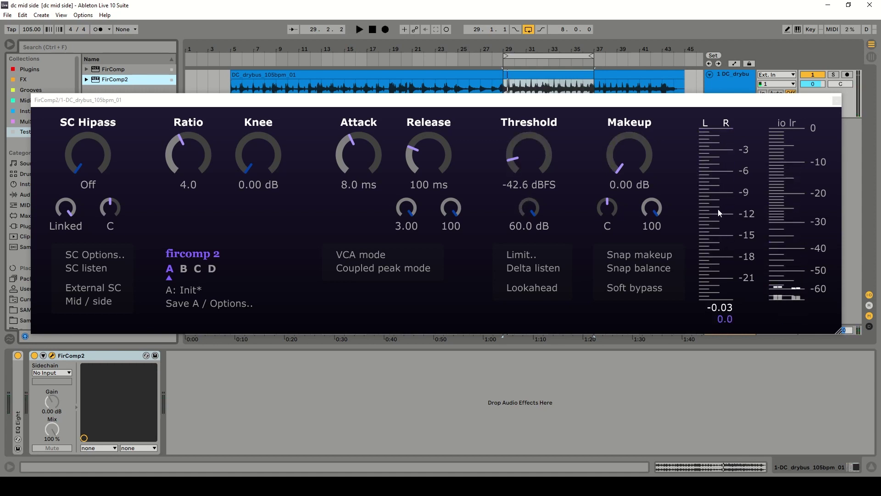
pyautogui.press('space')
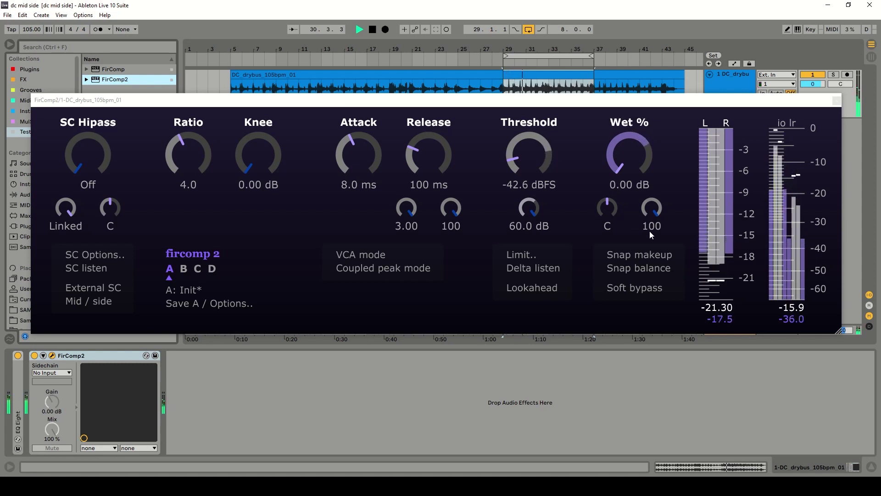
pyautogui.press('space')
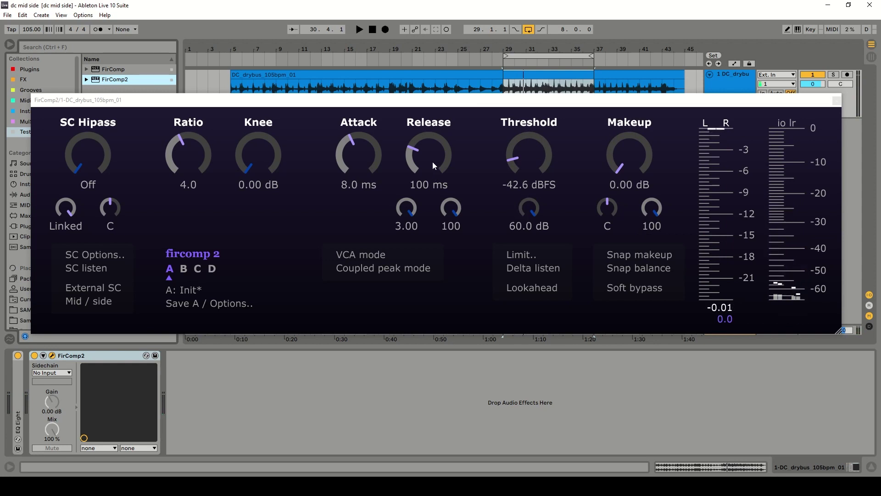
# Shorten the compressor's release to 5.0 ms and audition the loop.
pyautogui.moveTo(428, 143); pyautogui.dragTo(441, 212)
pyautogui.press('space')
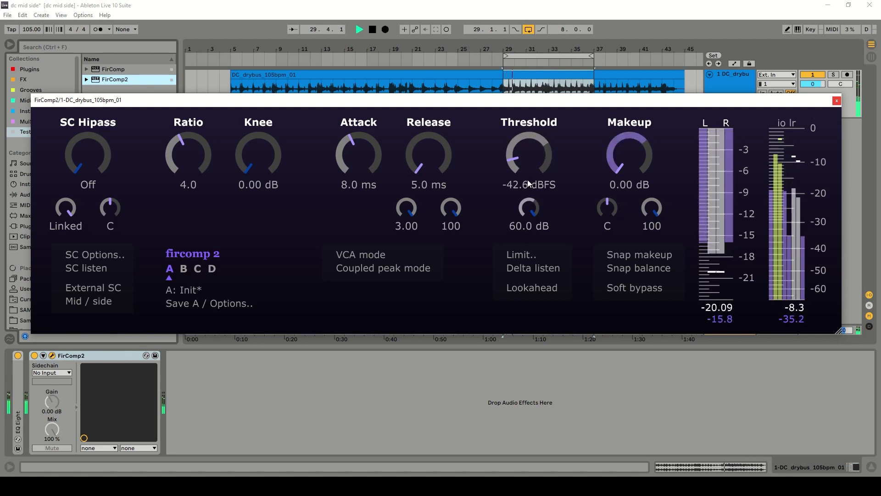
pyautogui.press('space')
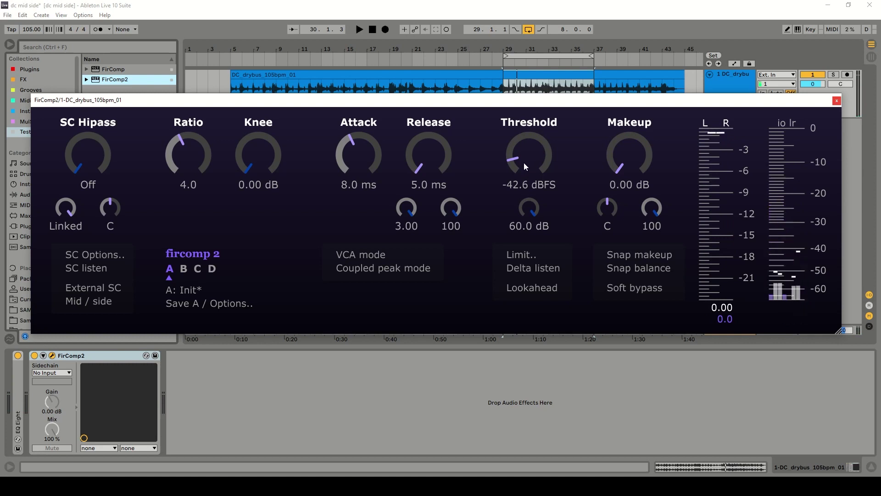
# Raise the makeup gain to 8.88 dB while the loop plays, and save the set.
pyautogui.press('space')
pyautogui.moveTo(626, 159); pyautogui.dragTo(641, 62)
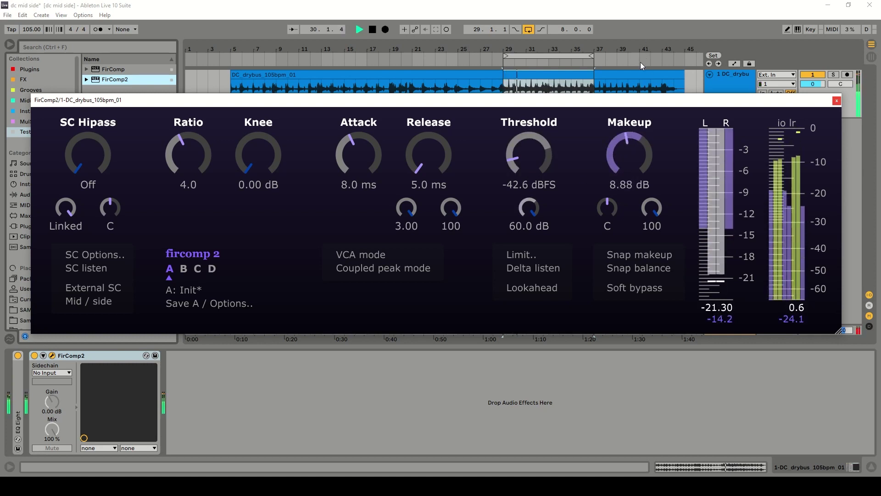
pyautogui.hotkey('ctrl', 's')
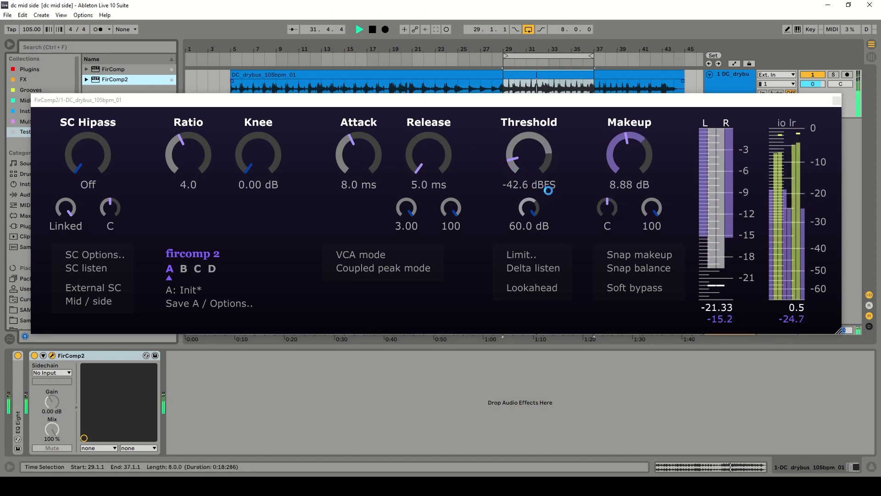
pyautogui.press('space')
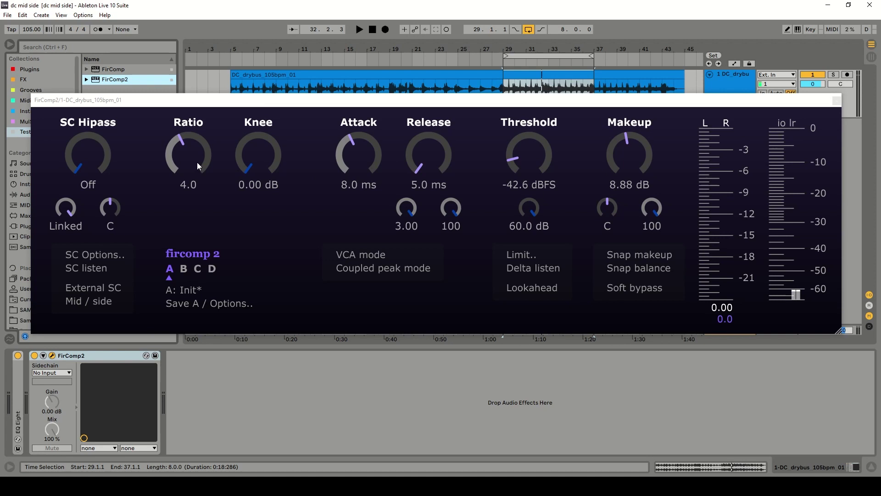
# Configure FirComp2 as a limiter with ratio Infinity, attack 0 samples and threshold 0.0 dBFS, and save the set.
pyautogui.moveTo(190, 165); pyautogui.dragTo(199, 61)
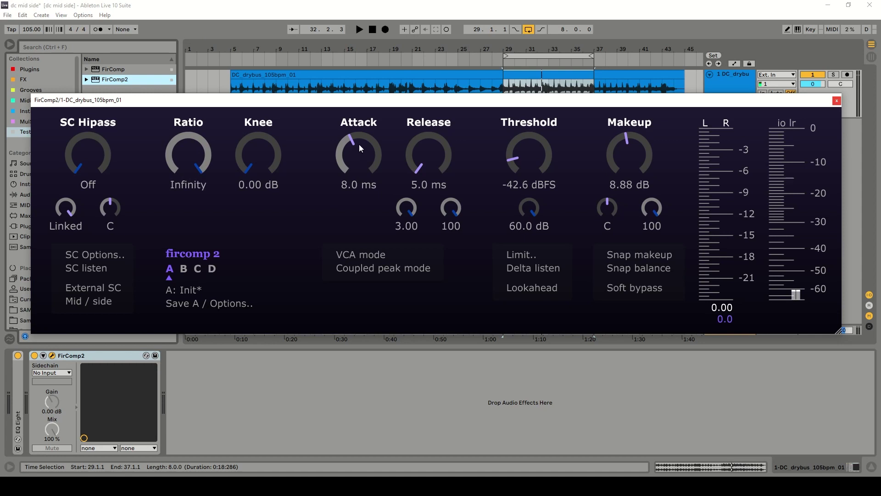
pyautogui.moveTo(359, 144); pyautogui.dragTo(383, 267)
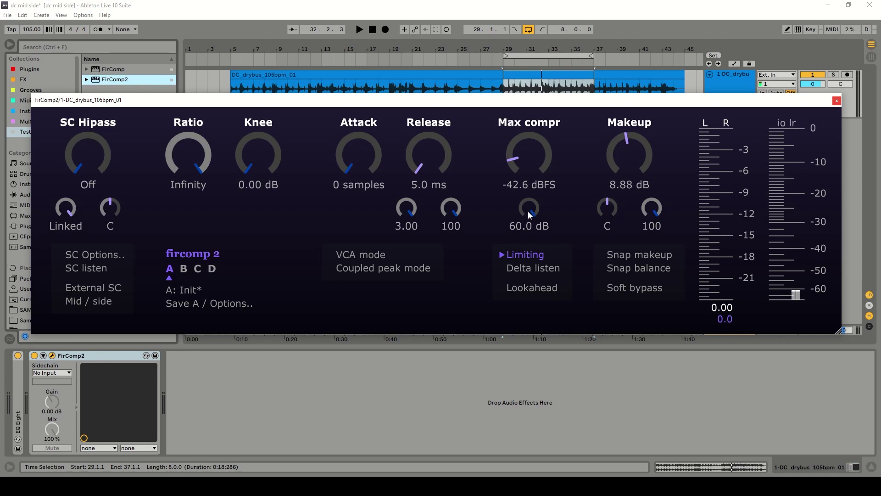
pyautogui.moveTo(529, 156); pyautogui.dragTo(538, 115)
pyautogui.click(410, 3)
pyautogui.hotkey('ctrl', 's')
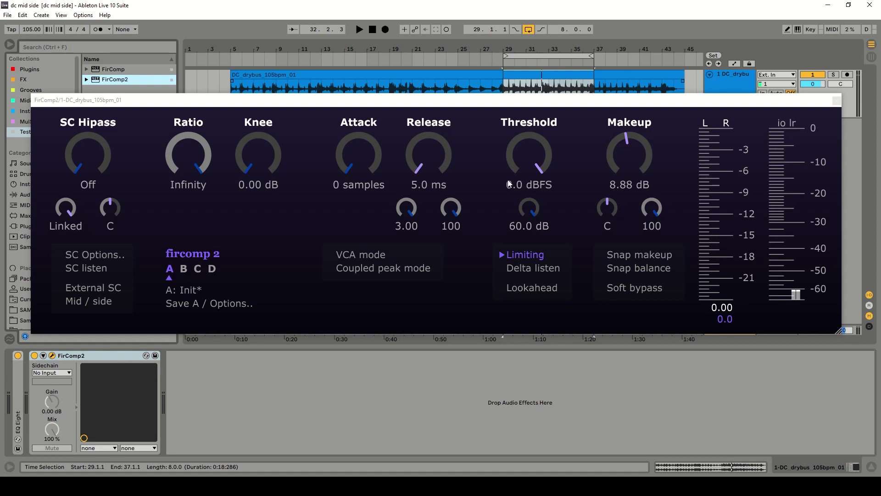
# Reset the makeup gain to 0.00 dB and lower the limiter's threshold to -24.4 dBFS while the loop plays.
pyautogui.click(482, 185)
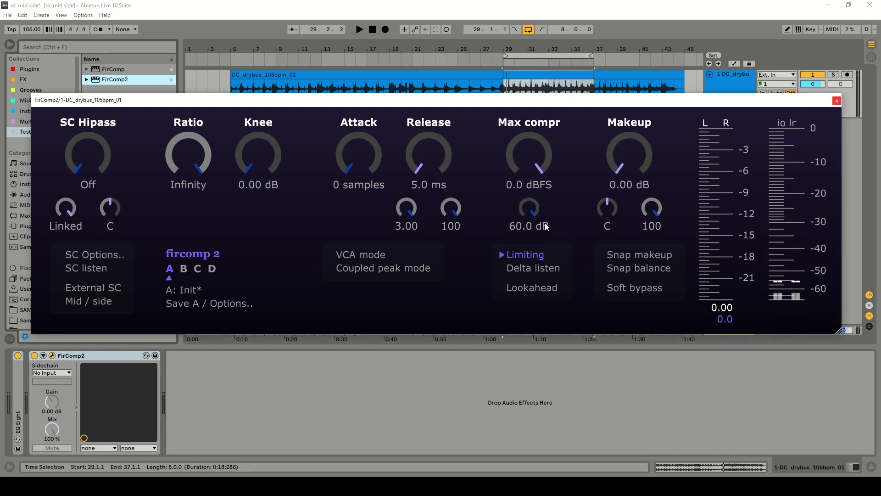
pyautogui.press('space')
pyautogui.moveTo(532, 151); pyautogui.dragTo(541, 257)
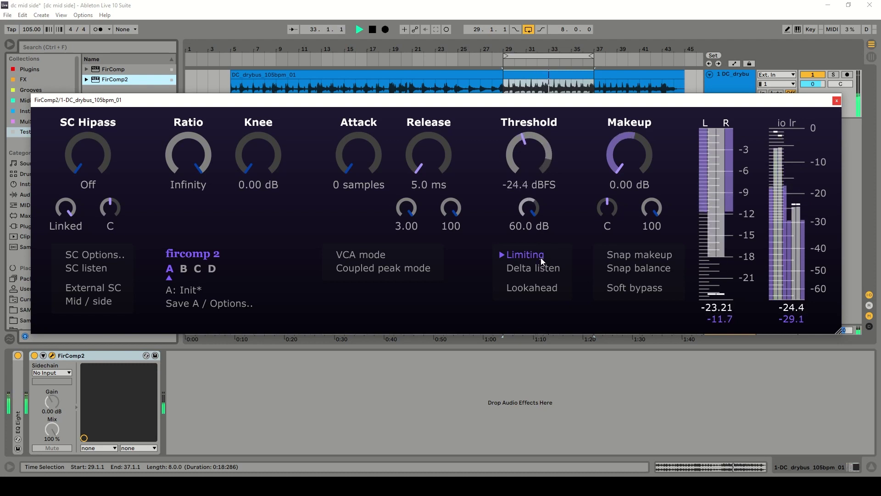
pyautogui.press('space')
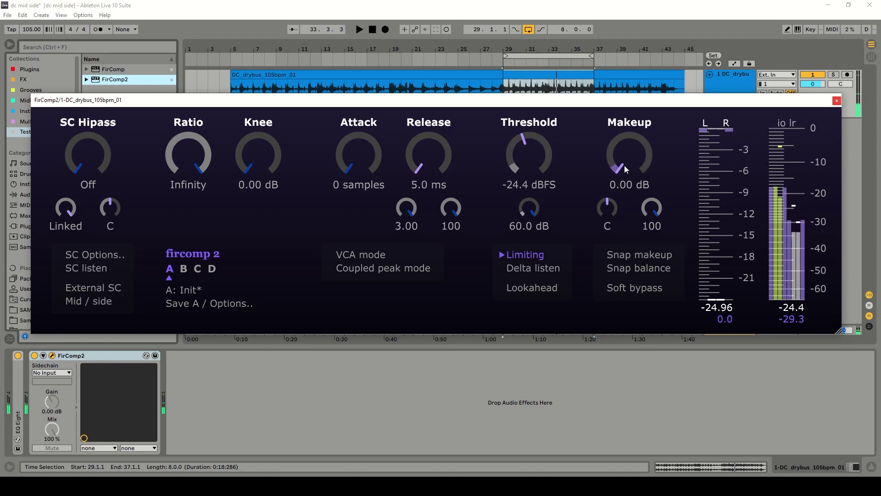
# Raise the makeup gain to 8.15 dB while comparing against Soft bypass during playback, and save the set.
pyautogui.press('space')
pyautogui.moveTo(624, 164); pyautogui.dragTo(632, 274)
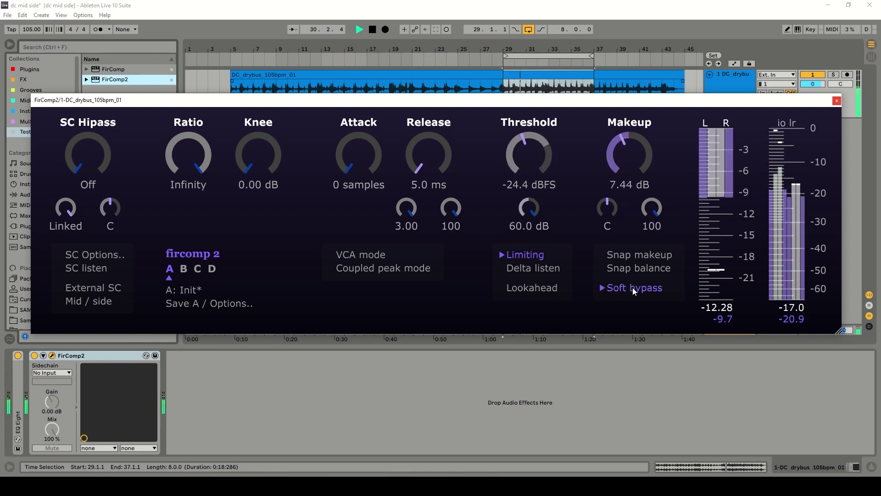
pyautogui.moveTo(629, 159); pyautogui.dragTo(630, 153)
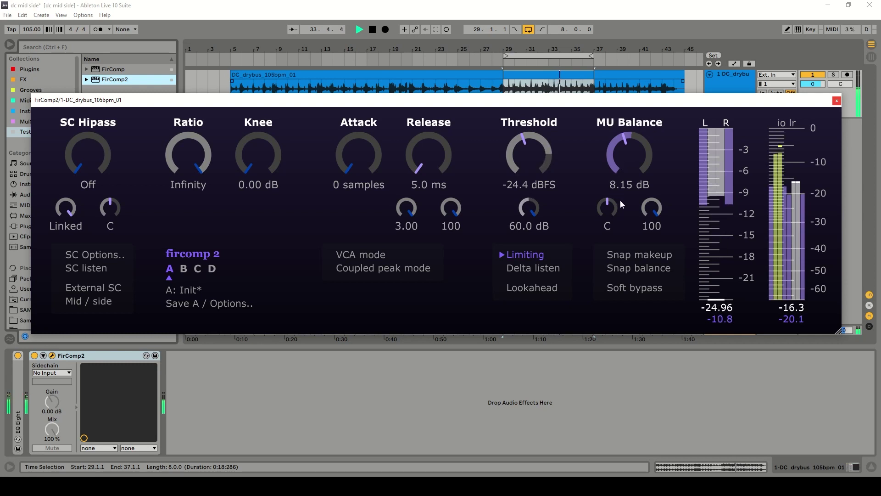
pyautogui.press('space')
pyautogui.hotkey('ctrl', 's')
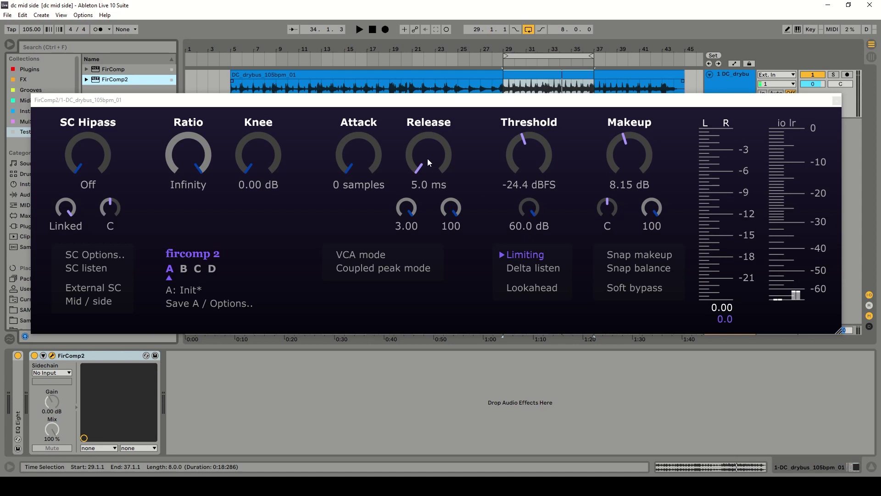
# Lengthen the limiter's release to 31 ms during loop playback and save the set.
pyautogui.press('space')
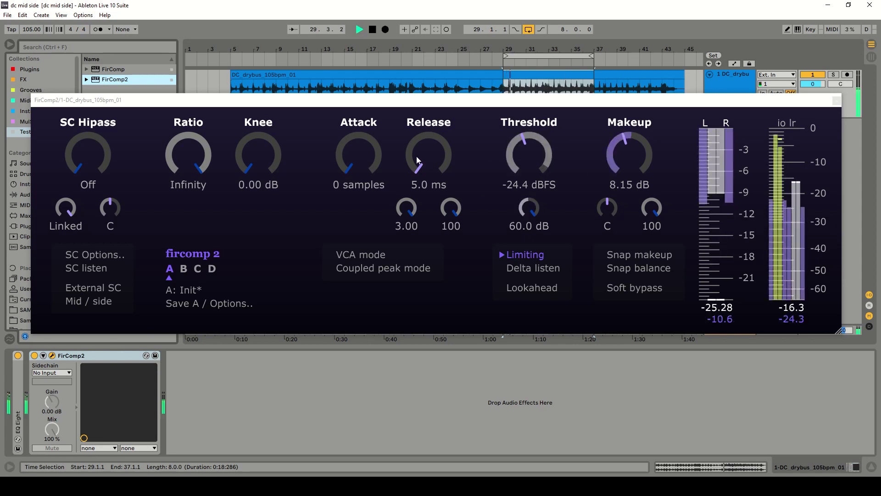
pyautogui.moveTo(416, 157); pyautogui.dragTo(422, 127)
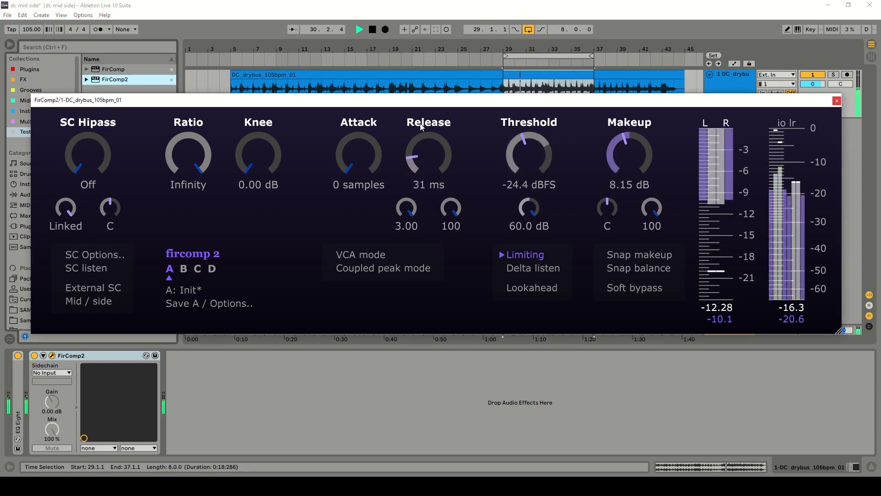
pyautogui.click(323, 11)
pyautogui.hotkey('ctrl', 's')
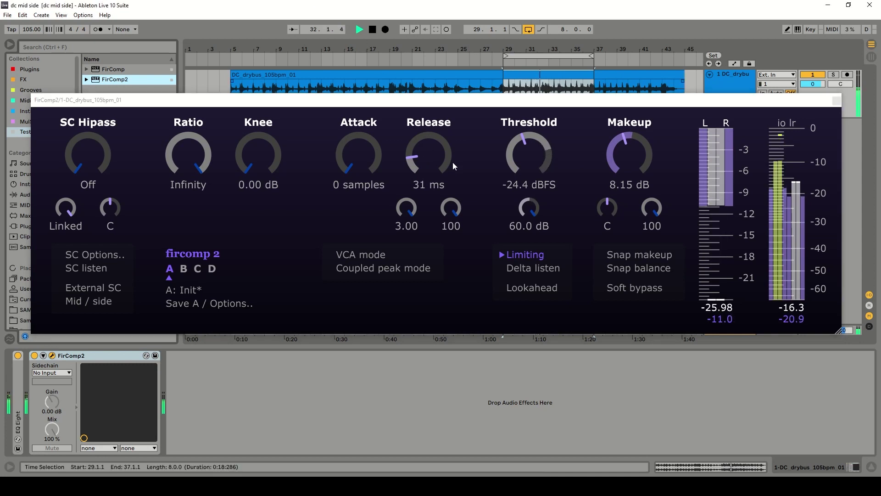
# Fine-tune the makeup gain to 8.41 dB, toggling Soft bypass during playback to match the levels.
pyautogui.moveTo(621, 150); pyautogui.dragTo(629, 139)
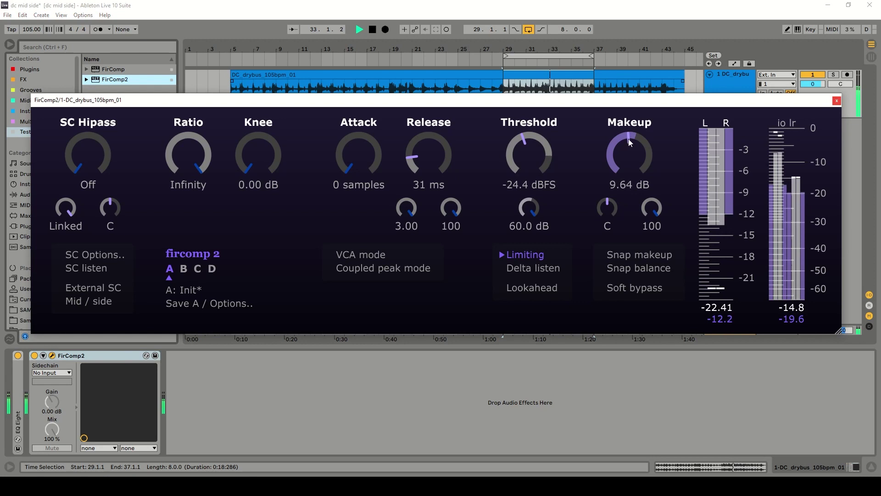
pyautogui.press('space')
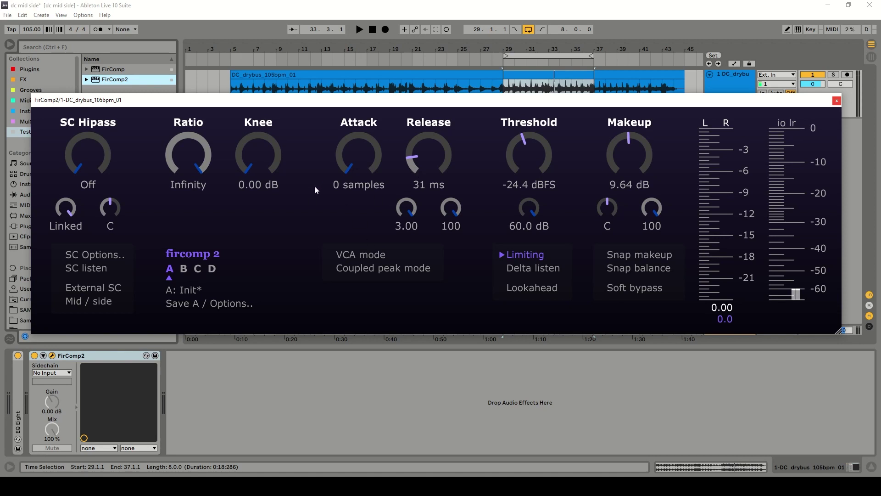
pyautogui.press('space')
pyautogui.click(634, 288)
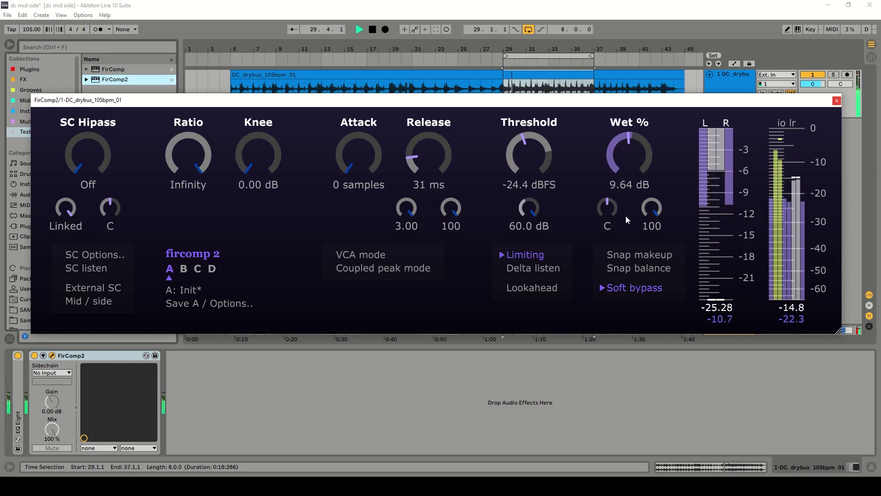
pyautogui.moveTo(625, 147); pyautogui.dragTo(630, 273)
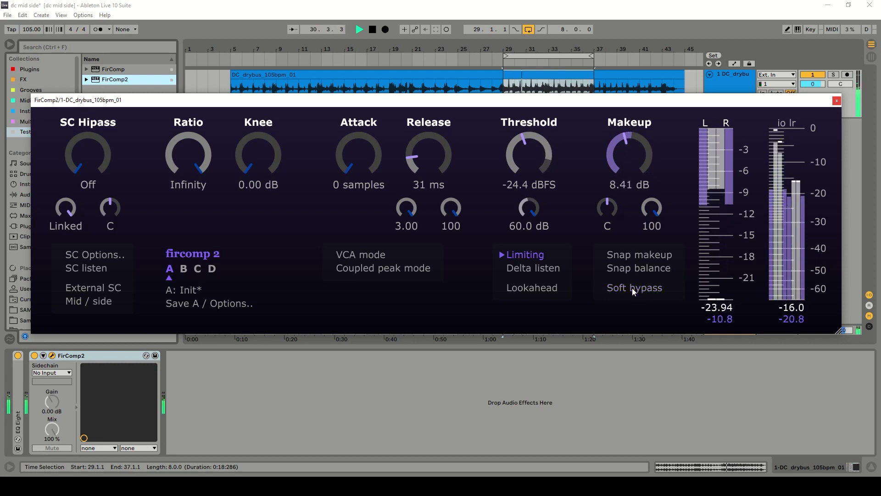
pyautogui.press('space')
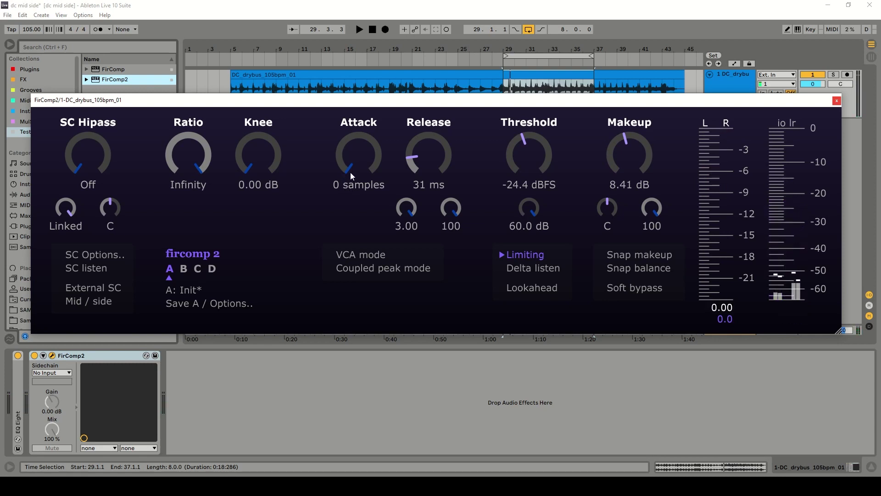
# Play the loop and compare the limited and unprocessed sound by switching Soft bypass on and off.
pyautogui.press('space')
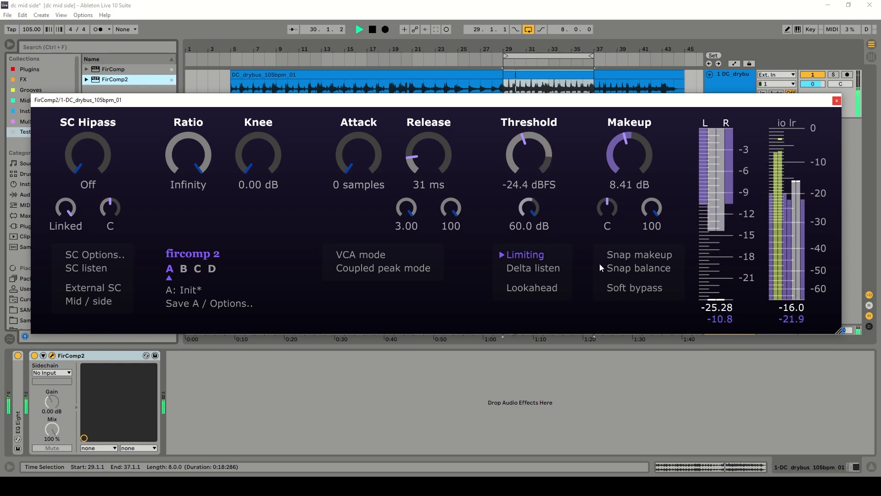
pyautogui.click(630, 287)
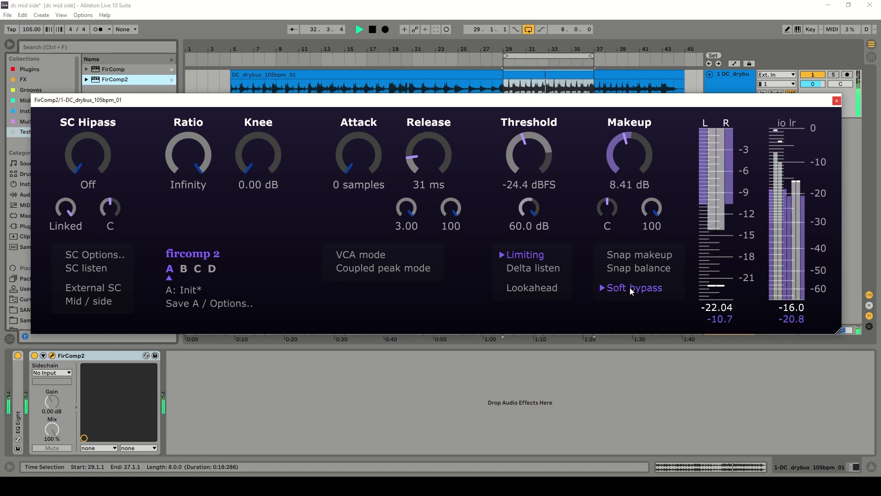
pyautogui.click(630, 287)
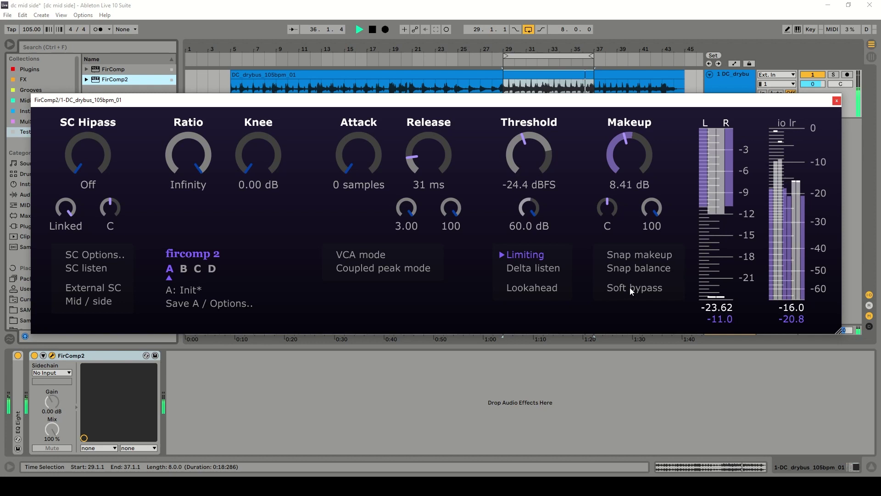
# Keep alternating between the limited drums and Soft bypass during loop playback, stop the transport, and save the set.
pyautogui.click(631, 287)
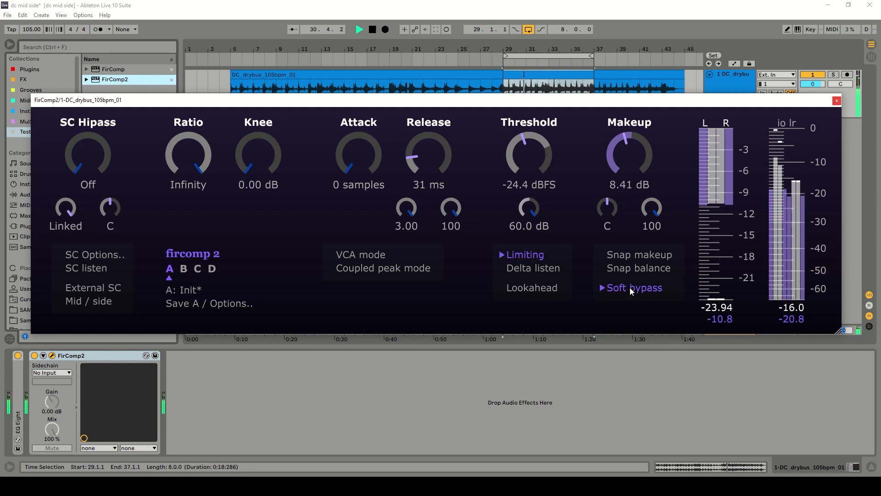
pyautogui.click(630, 287)
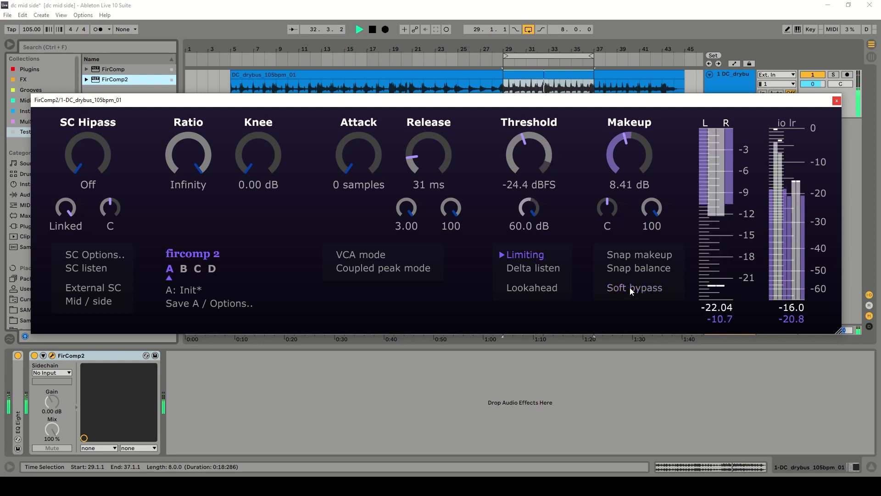
pyautogui.click(630, 288)
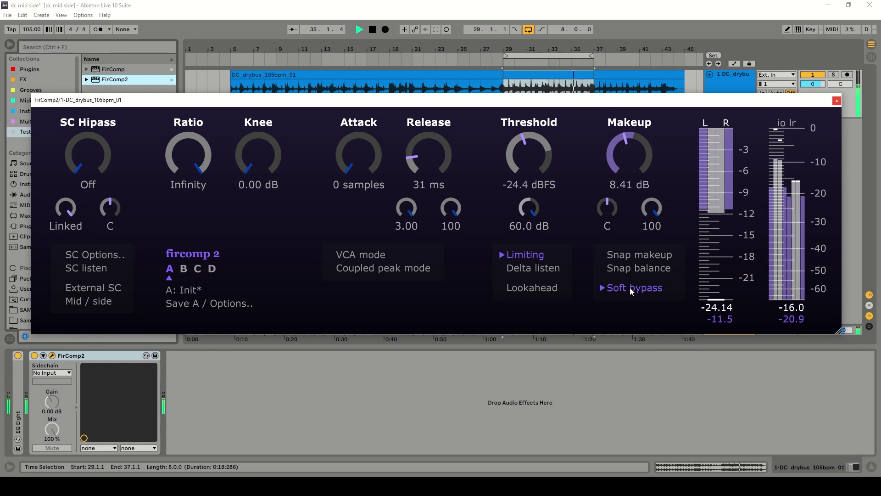
pyautogui.click(630, 287)
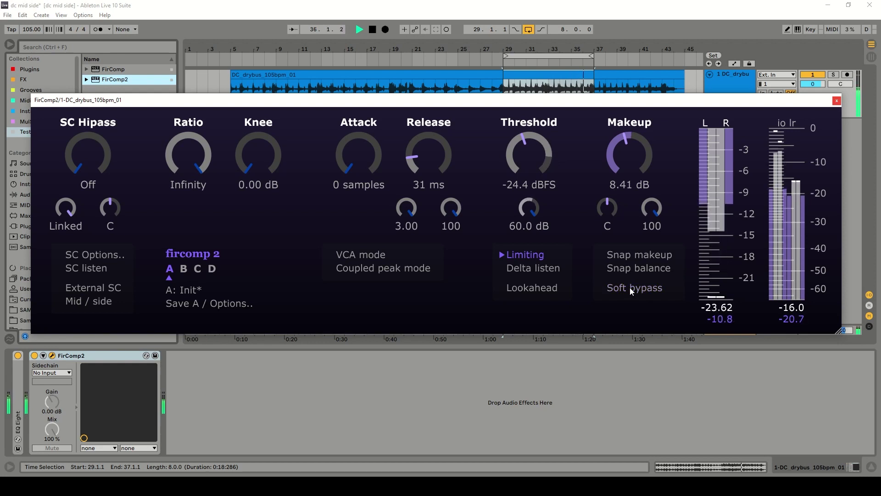
pyautogui.click(630, 286)
pyautogui.click(630, 287)
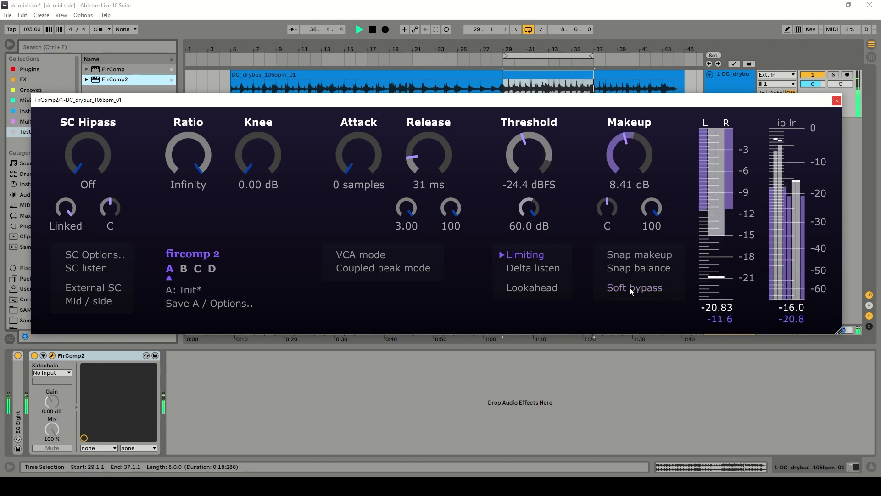
pyautogui.press('space')
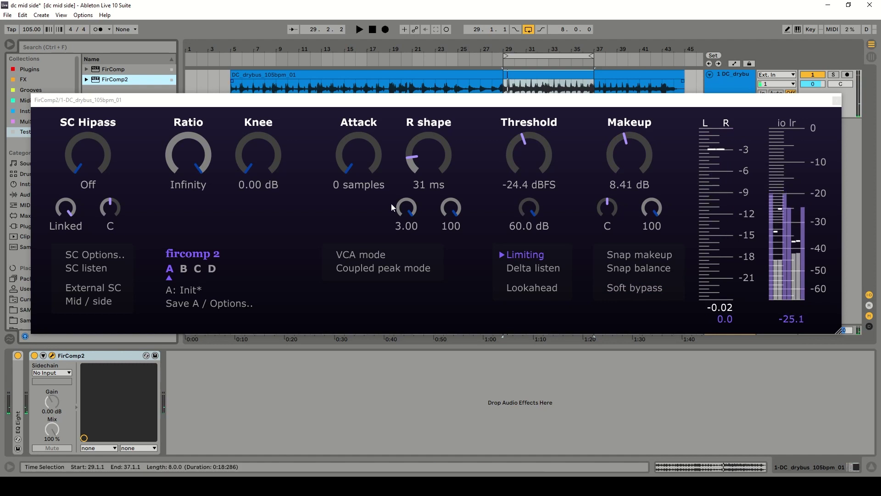
pyautogui.hotkey('ctrl', 's')
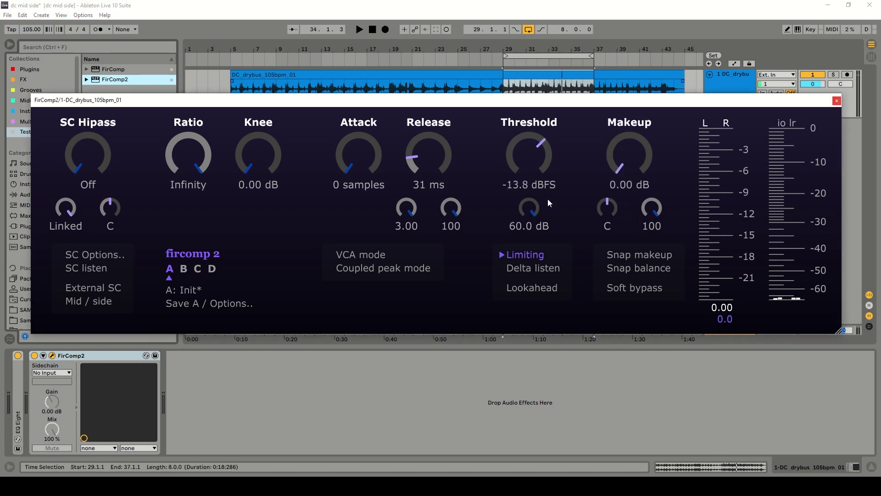
# Reset the threshold and makeup, save the set, and set the threshold to -11.1 dBFS and makeup to 0.84 dB during playback.
pyautogui.hotkey('ctrl', 's')
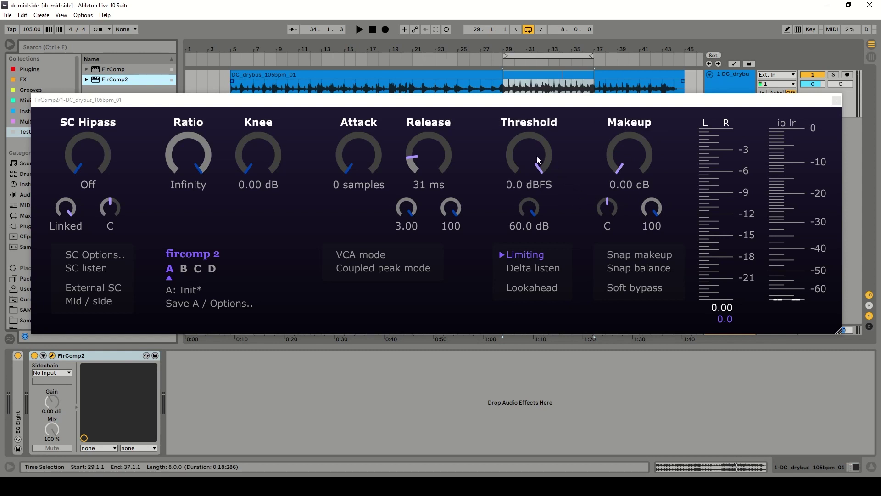
pyautogui.press('space')
pyautogui.moveTo(534, 152); pyautogui.dragTo(529, 225)
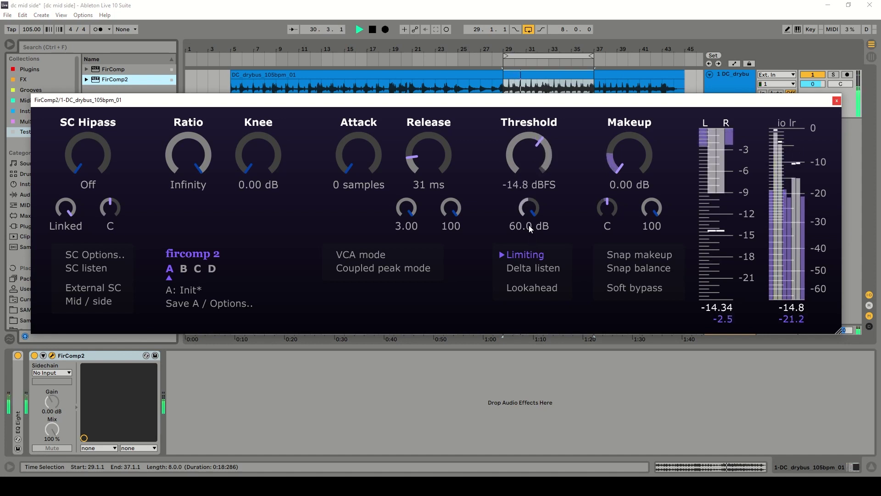
pyautogui.scroll(3, 525, 183)
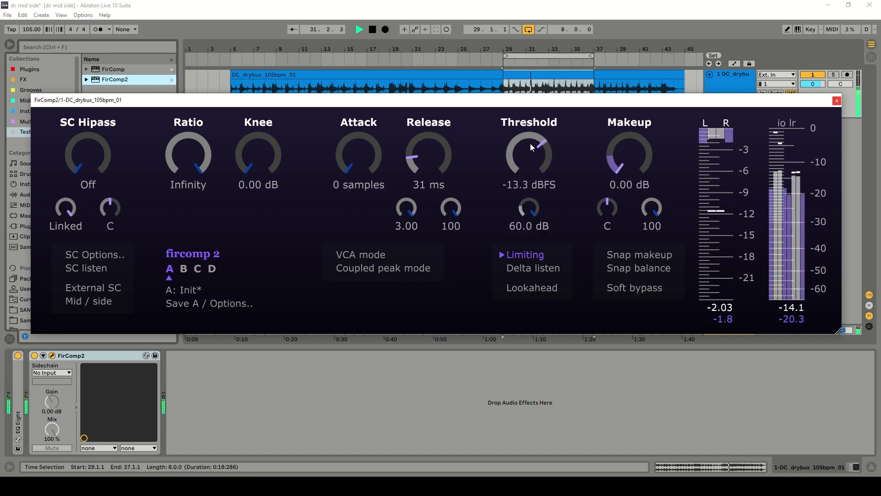
pyautogui.moveTo(530, 143); pyautogui.dragTo(531, 134)
pyautogui.scroll(1, 624, 144)
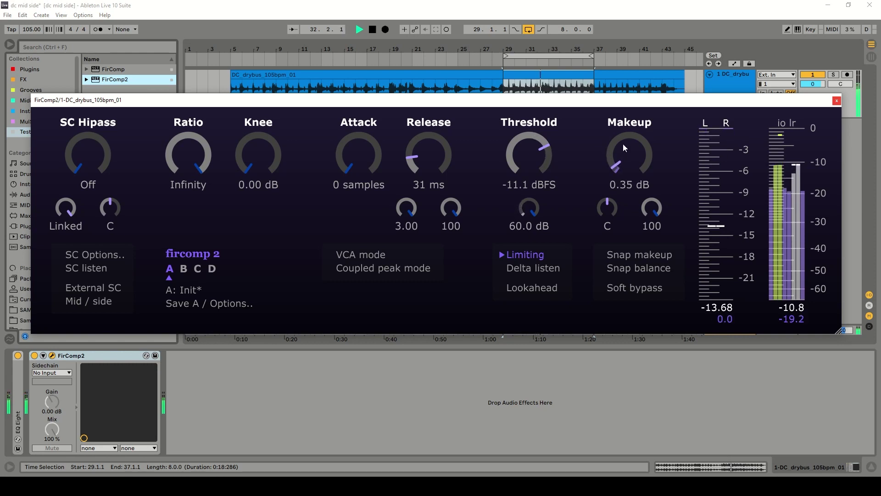
pyautogui.moveTo(623, 144); pyautogui.dragTo(621, 134)
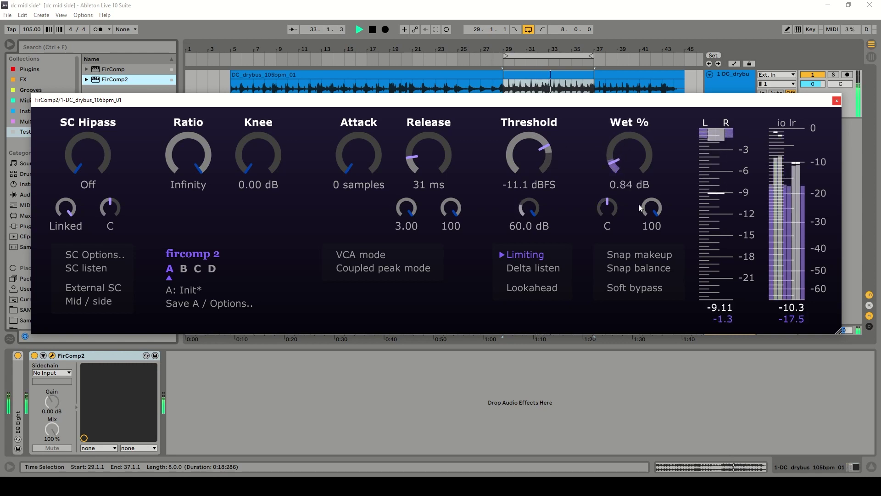
# Compare the lightly limited drums with Soft bypass during playback, stop the loop, and save the set.
pyautogui.click(635, 289)
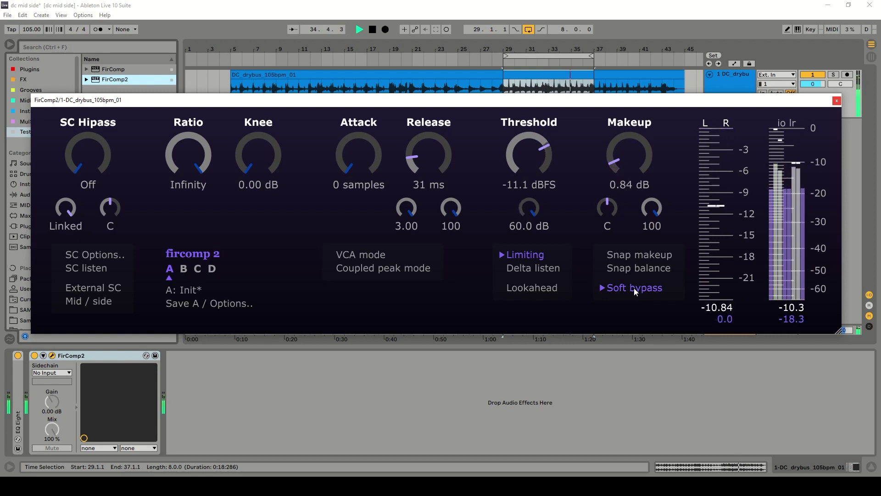
pyautogui.click(634, 288)
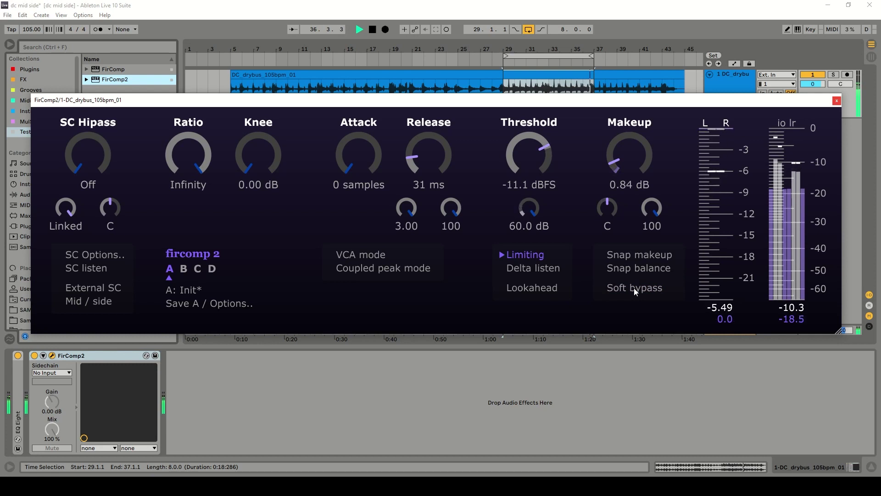
pyautogui.click(633, 288)
pyautogui.press('space')
pyautogui.hotkey('ctrl', 's')
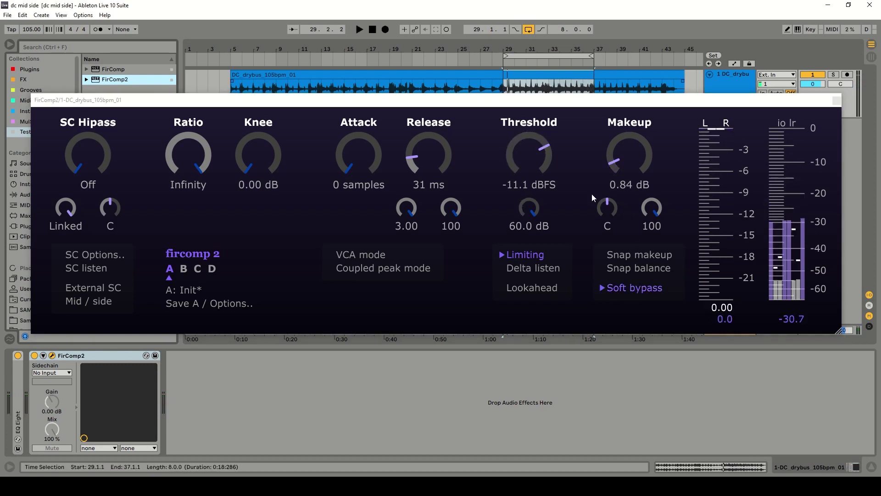
# Turn Soft bypass off and play the loop while setting the threshold to -24.3 dBFS and the makeup gain to 7.37 dB.
pyautogui.doubleClick(629, 158)
pyautogui.press('space')
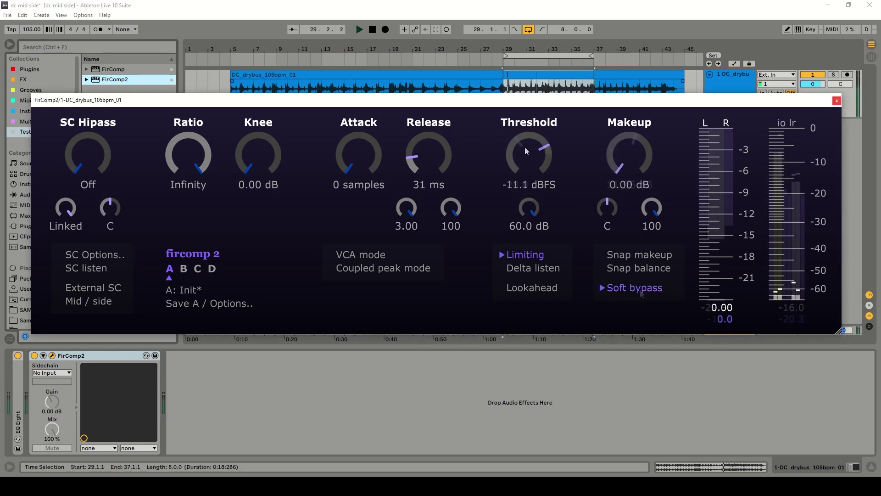
pyautogui.click(641, 288)
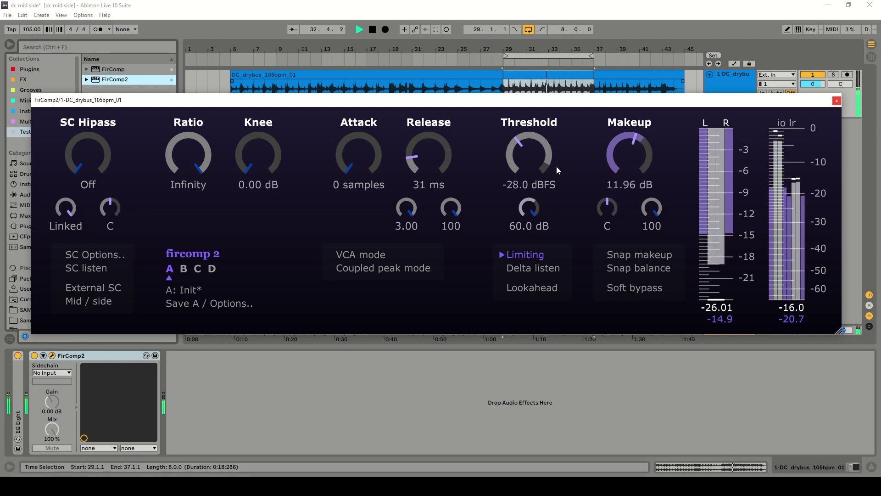
pyautogui.moveTo(557, 166); pyautogui.dragTo(521, 145)
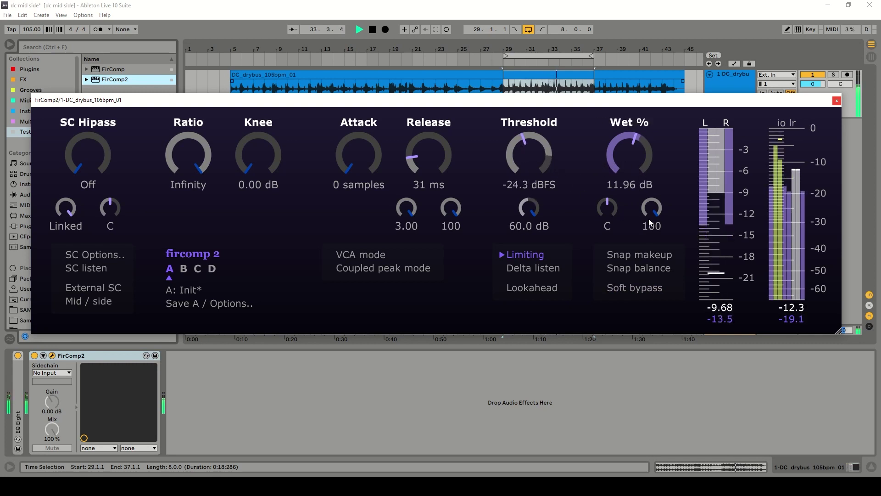
pyautogui.scroll(-5, 625, 159)
# Compare the heavily limited drums with Soft bypass over two playback passes, saving the set between them.
pyautogui.click(624, 289)
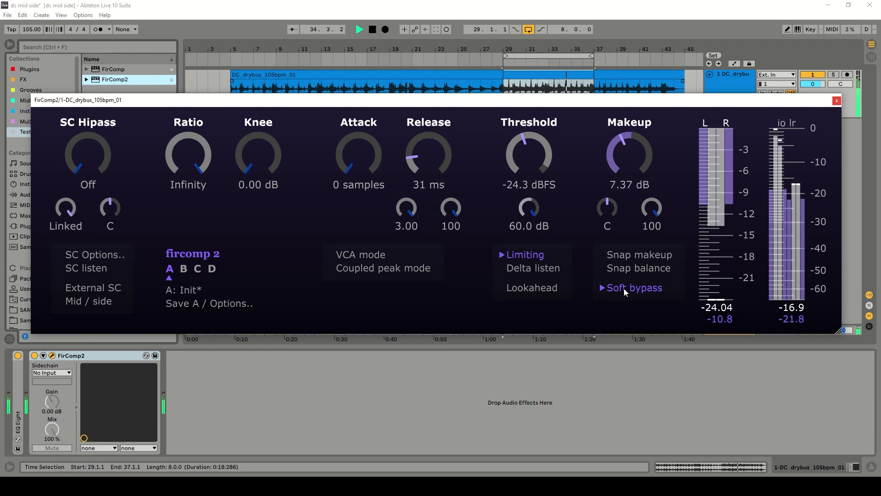
pyautogui.click(624, 288)
pyautogui.press('space')
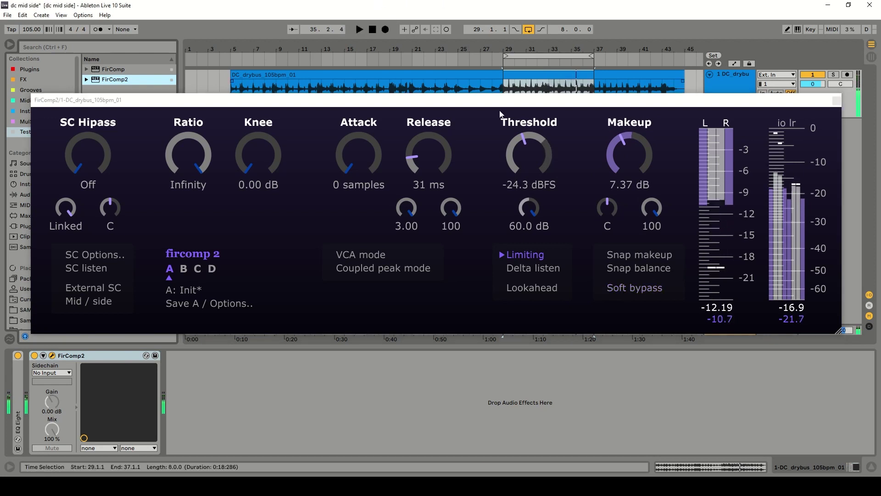
pyautogui.hotkey('ctrl', 's')
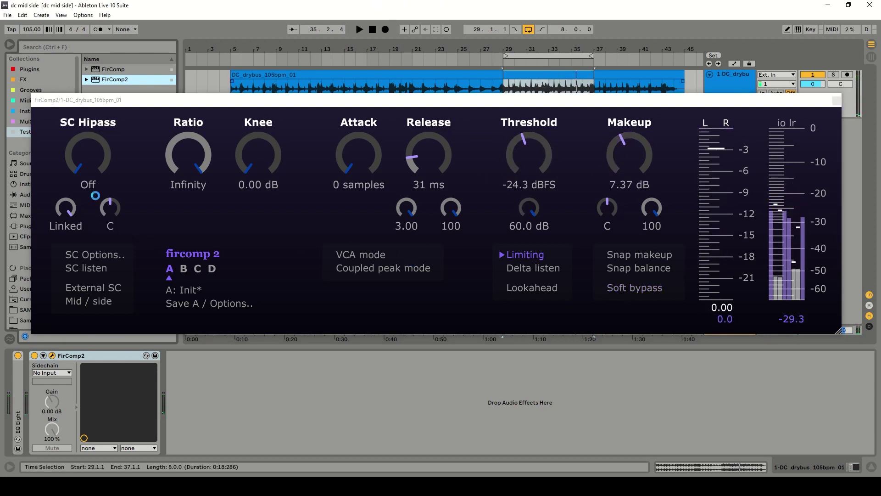
pyautogui.click(96, 196)
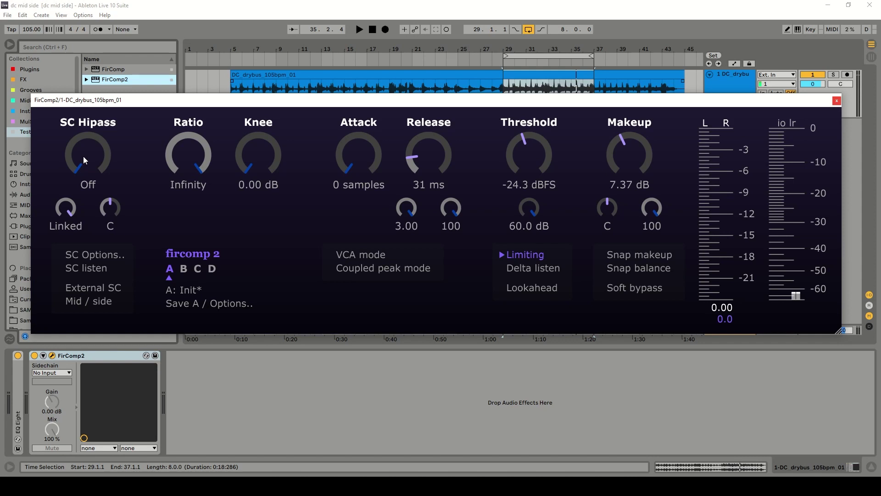
pyautogui.press('space')
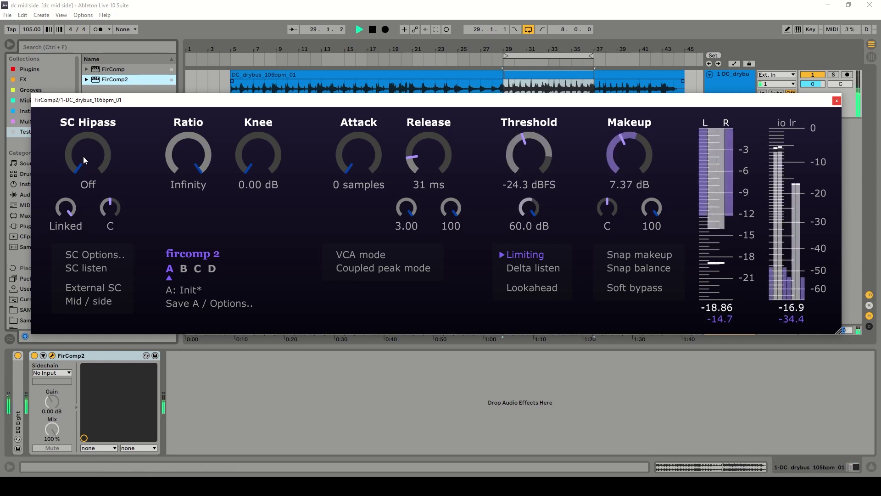
pyautogui.click(620, 287)
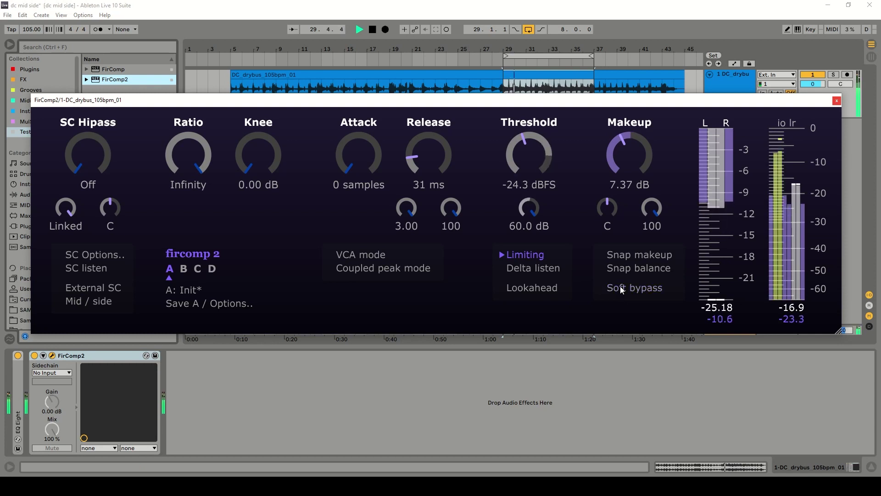
pyautogui.click(620, 287)
# Set the sidechain high-pass to 200 Hz, match the makeup gain at 4.01 dB against Soft bypass, and save the set.
pyautogui.moveTo(84, 154); pyautogui.dragTo(91, 87)
pyautogui.moveTo(629, 159); pyautogui.dragTo(629, 173)
pyautogui.moveTo(88, 151)
pyautogui.mouseDown()
pyautogui.moveTo(91, 138)
pyautogui.moveTo(92, 145)
pyautogui.mouseUp()
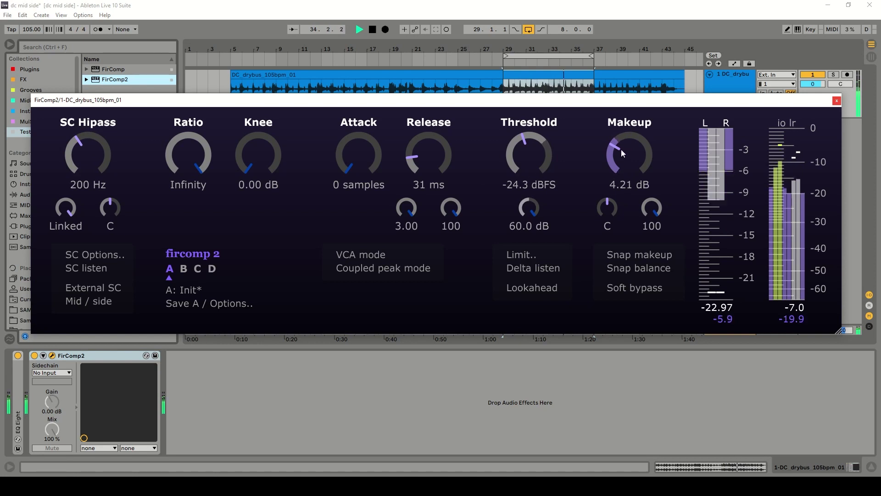
pyautogui.moveTo(622, 149); pyautogui.dragTo(626, 141)
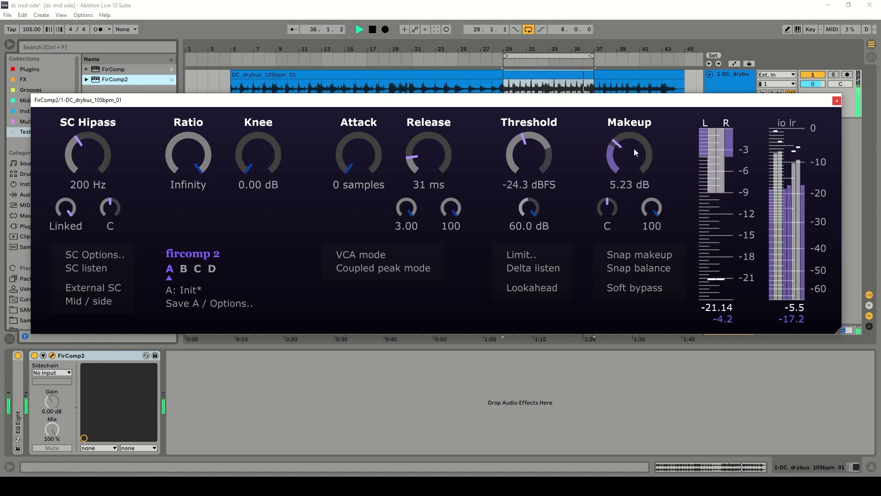
pyautogui.moveTo(634, 153); pyautogui.dragTo(634, 159)
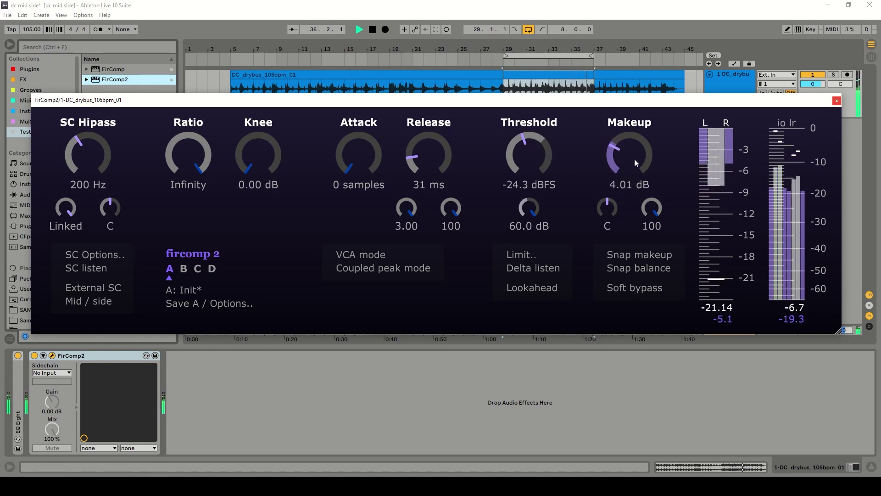
pyautogui.click(636, 289)
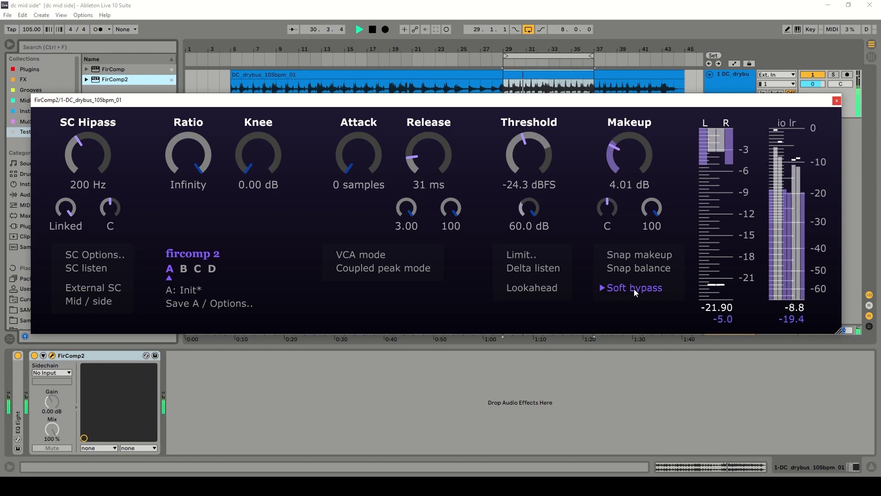
pyautogui.click(307, 4)
pyautogui.press('space')
pyautogui.hotkey('ctrl', 's')
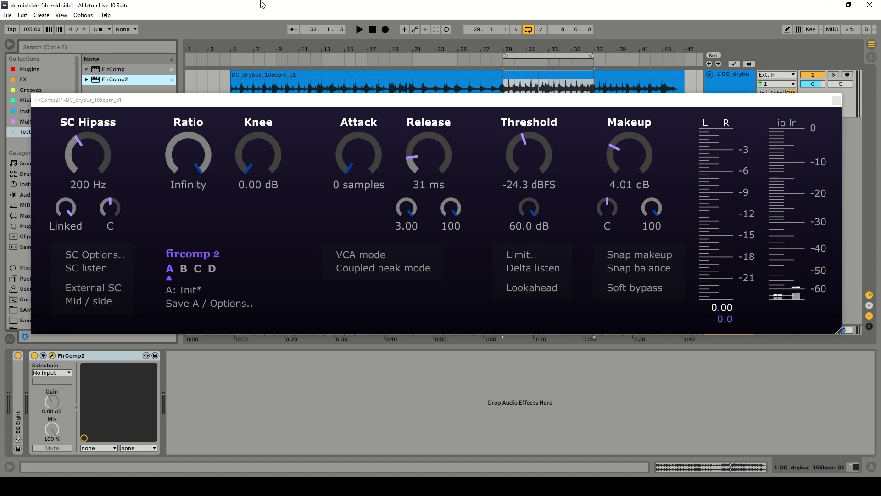
# Play the loop again and compare the 200 Hz sidechain high-pass setting with Soft bypass.
pyautogui.press('space')
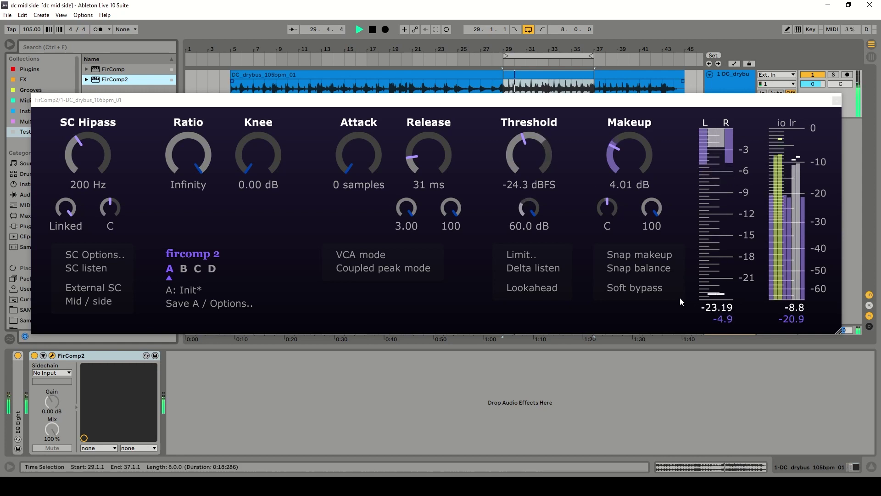
pyautogui.click(638, 288)
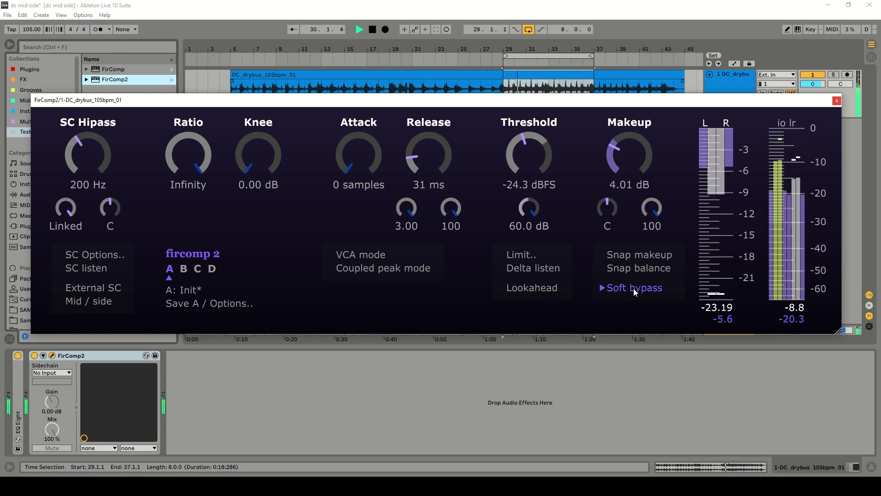
pyautogui.click(641, 287)
pyautogui.press('space')
pyautogui.press('space')
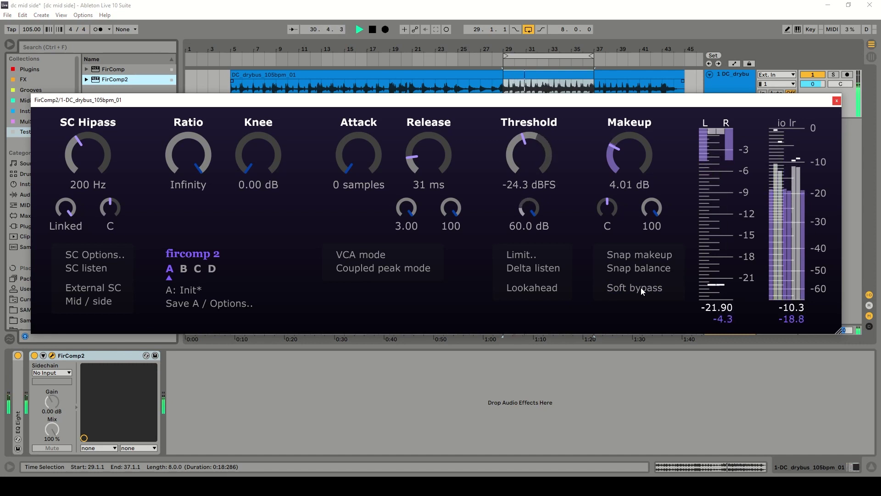
# Stop playback, save the set, and turn the sidechain high-pass off to return the plugin to limiting.
pyautogui.press('space')
pyautogui.hotkey('ctrl', 's')
pyautogui.click(501, 259)
pyautogui.doubleClick(74, 150)
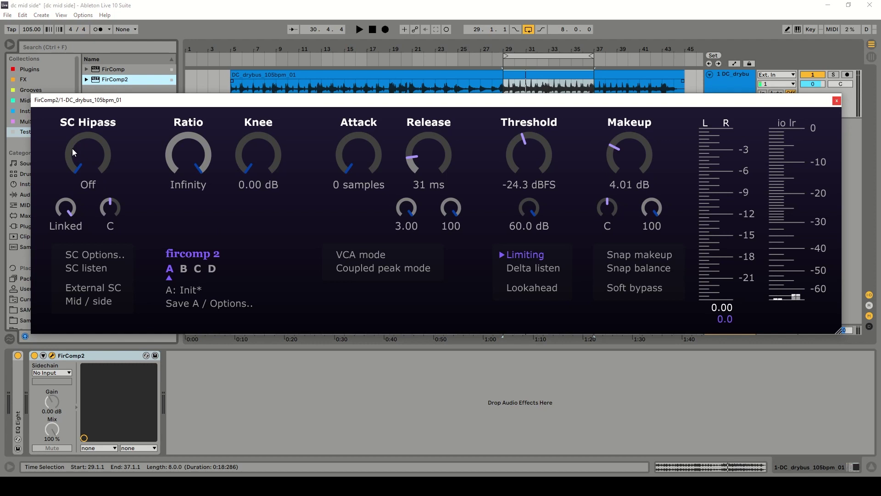
# Compare the limited drums at 31 ms release with Soft bypass over the four-bar loop from bar 37, saving the set between and after passes.
pyautogui.moveTo(556, 99); pyautogui.dragTo(550, 136)
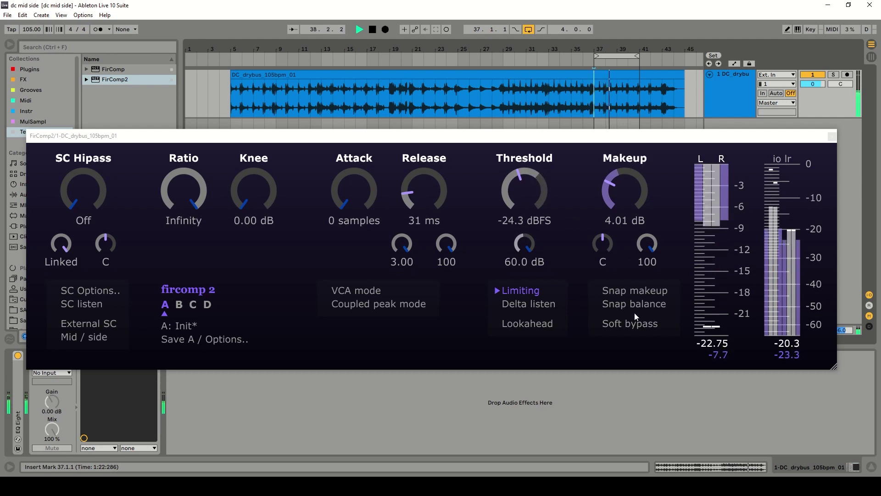
pyautogui.click(630, 325)
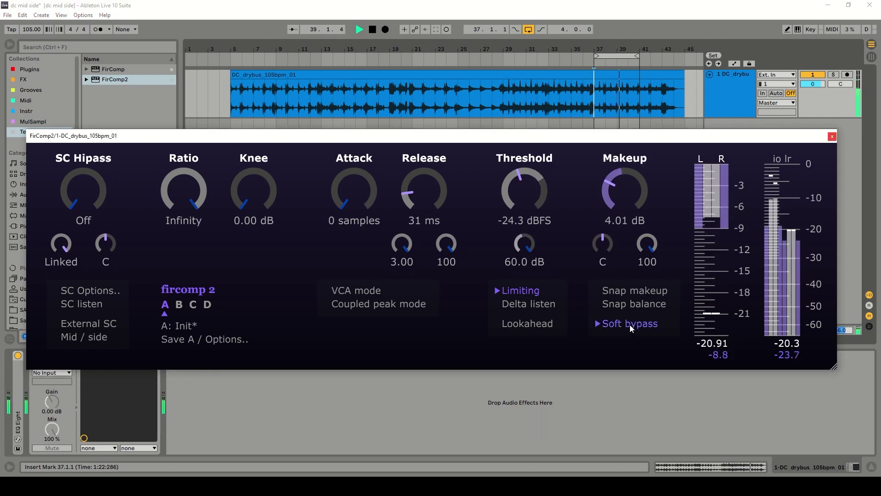
pyautogui.click(630, 324)
pyautogui.click(280, 5)
pyautogui.hotkey('ctrl', 's')
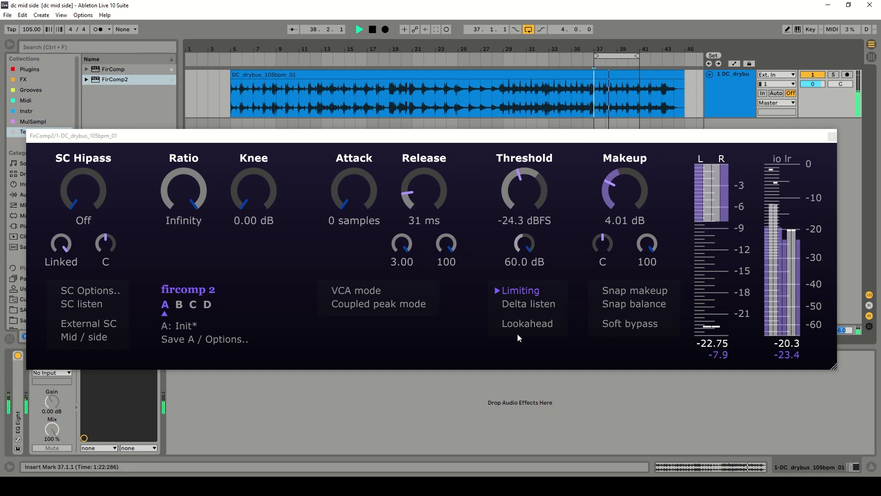
pyautogui.click(619, 324)
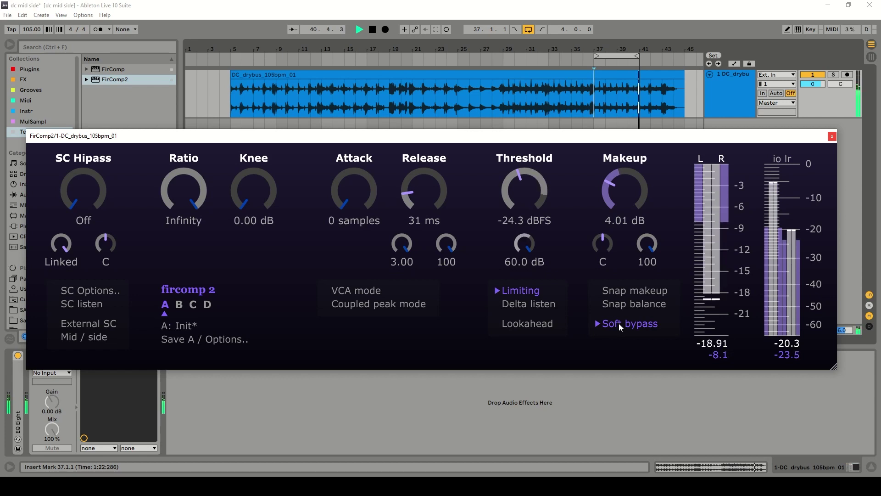
pyautogui.click(619, 324)
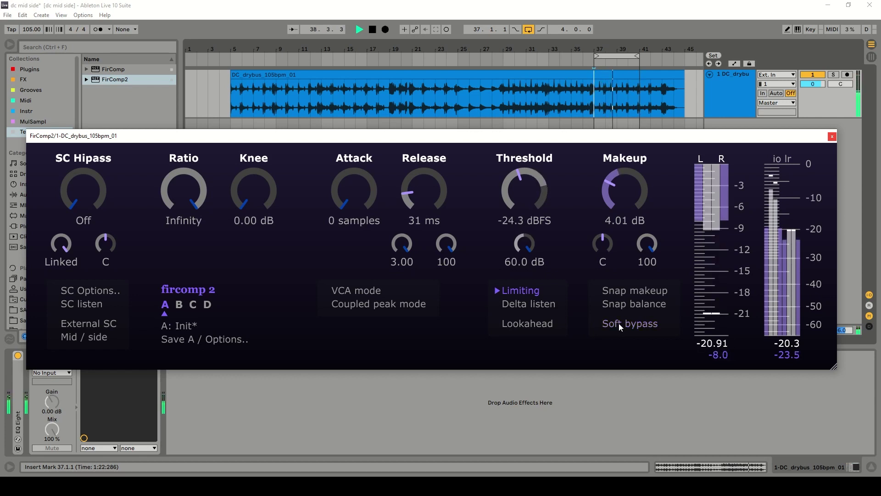
pyautogui.press('space')
pyautogui.hotkey('ctrl', 's')
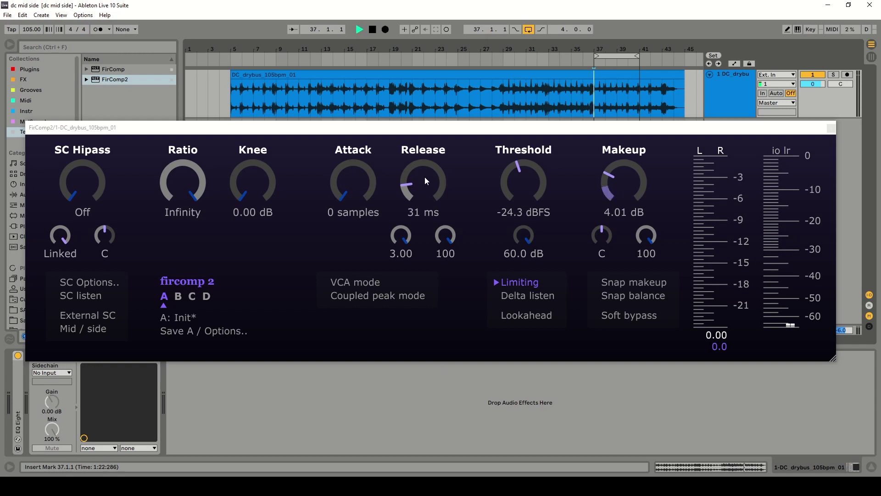
# Set the release to 5.0 ms while the loop plays and compare the result with Soft bypass.
pyautogui.press('space')
pyautogui.moveTo(423, 171); pyautogui.dragTo(425, 202)
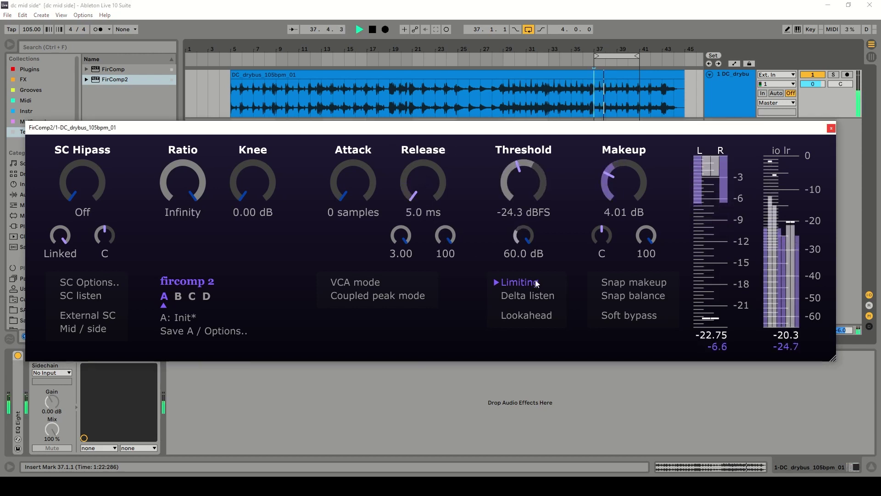
pyautogui.click(625, 315)
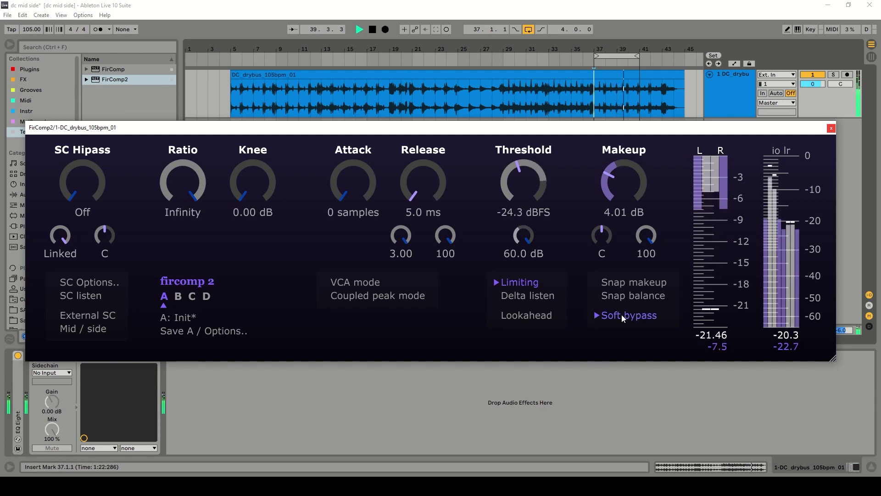
pyautogui.click(622, 315)
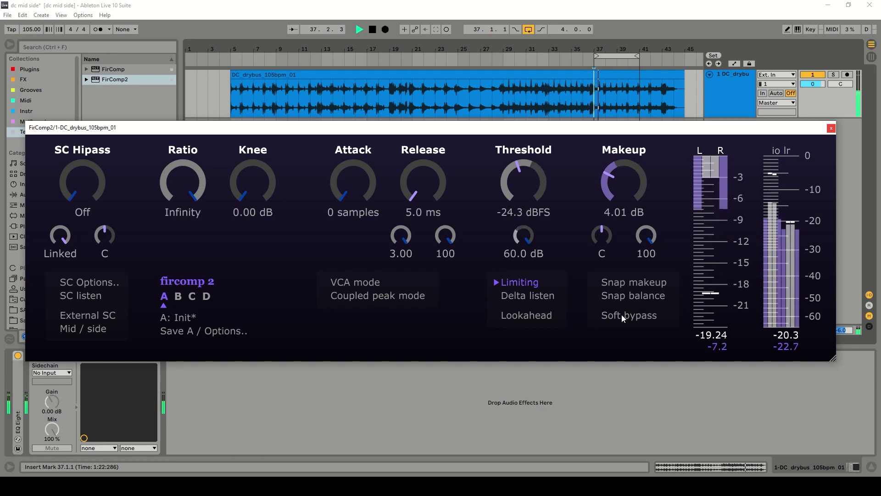
pyautogui.press('space')
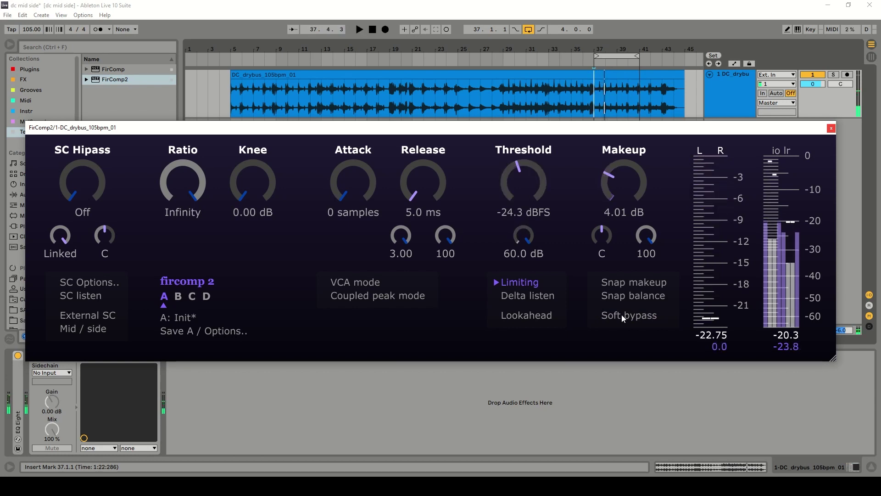
# Restart the loop with Soft bypass off and on to compare the 5.0 ms release again, ending with the limiter active.
pyautogui.press('space')
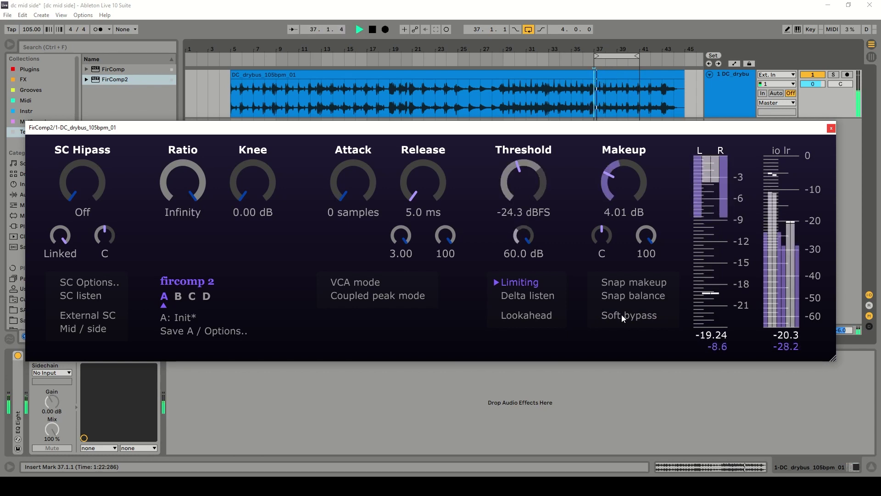
pyautogui.click(622, 315)
pyautogui.press('space')
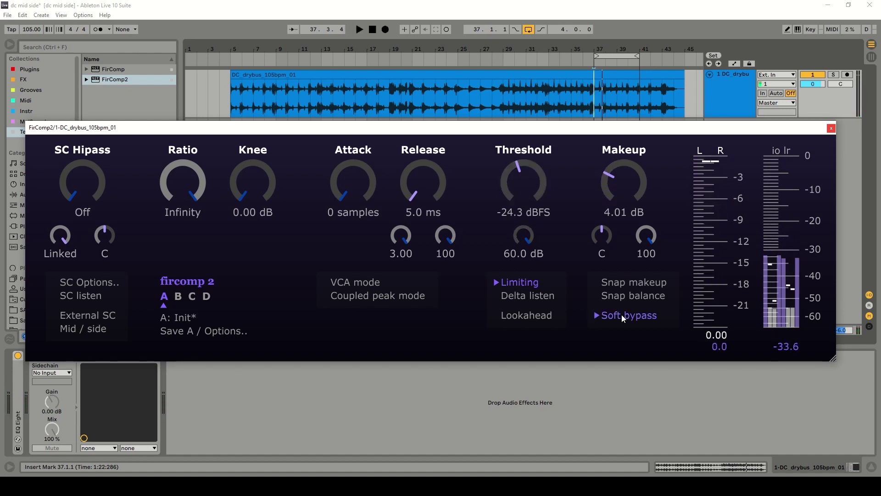
pyautogui.press('space')
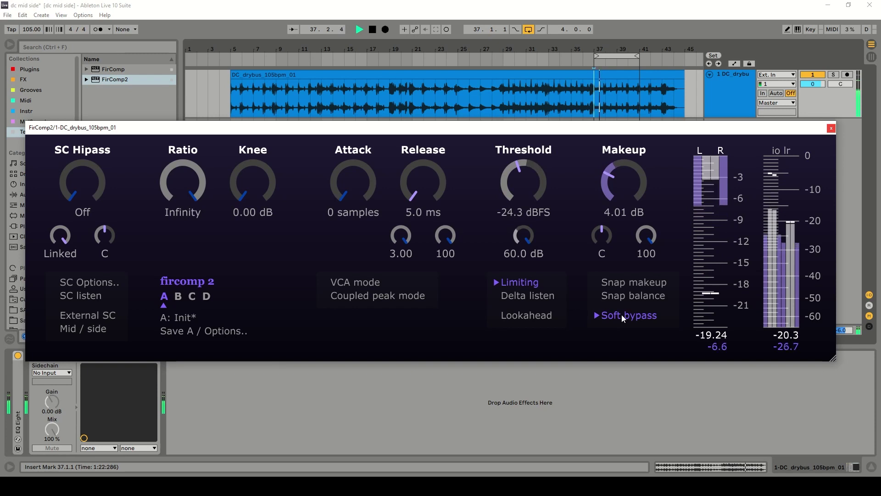
pyautogui.click(622, 315)
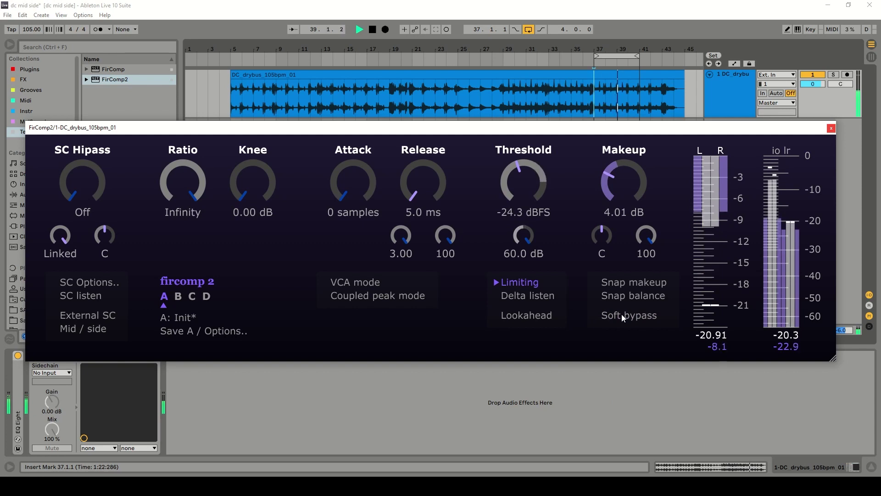
pyautogui.press('space')
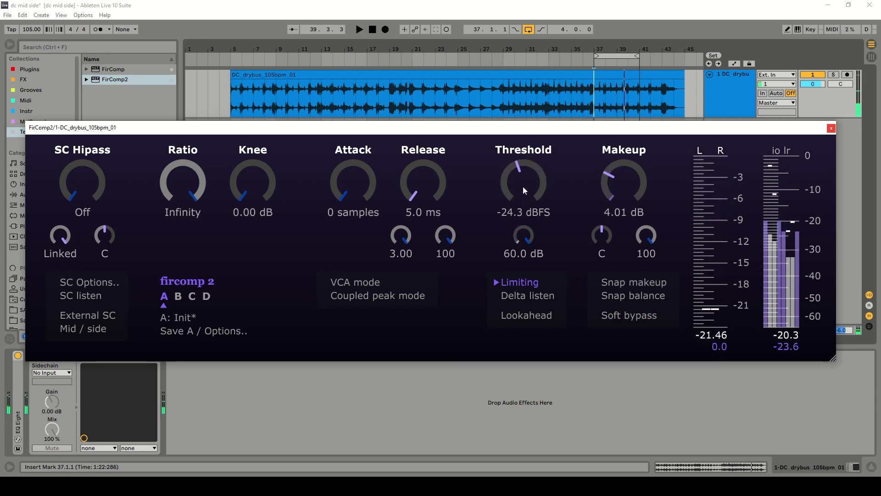
# Lower the threshold to -29.8 dBFS and raise the makeup gain to 9.15 dB during playback.
pyautogui.moveTo(524, 174); pyautogui.dragTo(525, 196)
pyautogui.press('space')
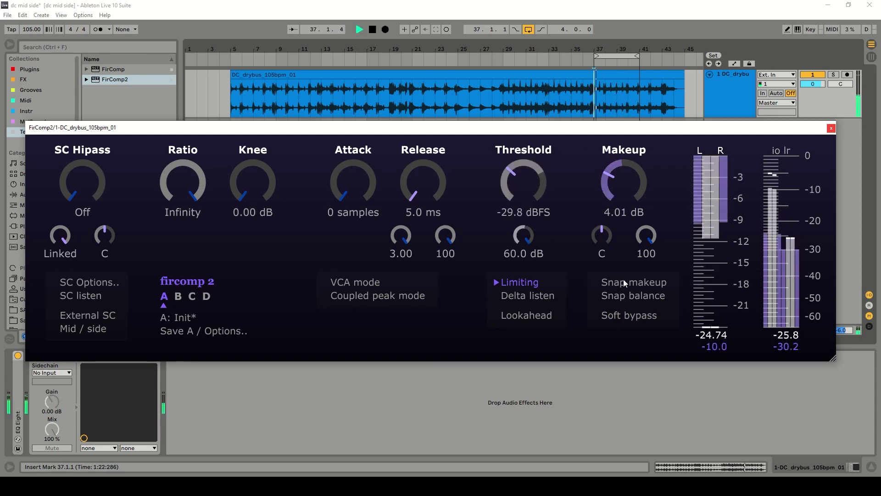
pyautogui.moveTo(619, 183); pyautogui.dragTo(620, 166)
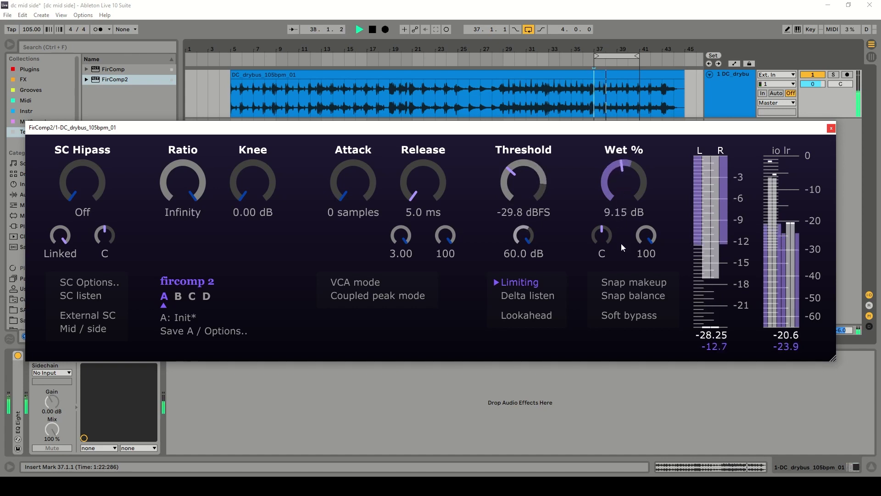
# Compare the heavier limiting with Soft bypass over repeated playback, and save the set.
pyautogui.click(632, 318)
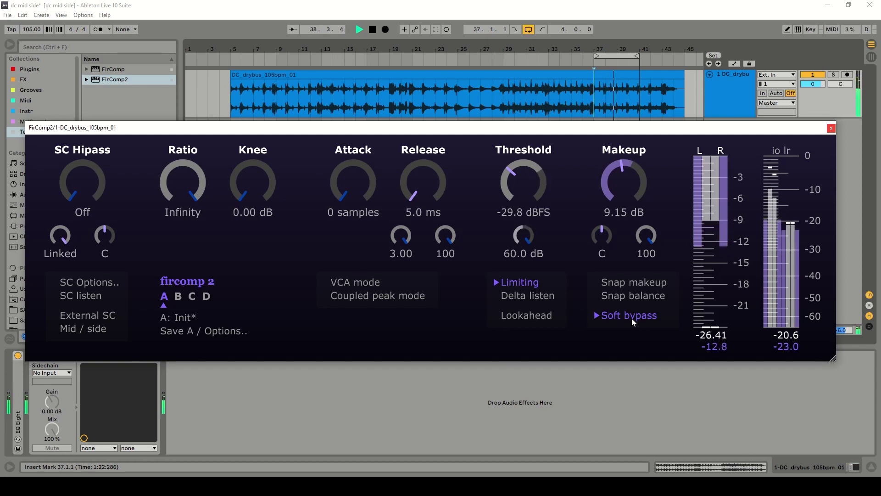
pyautogui.click(632, 318)
pyautogui.press('space')
pyautogui.press('space')
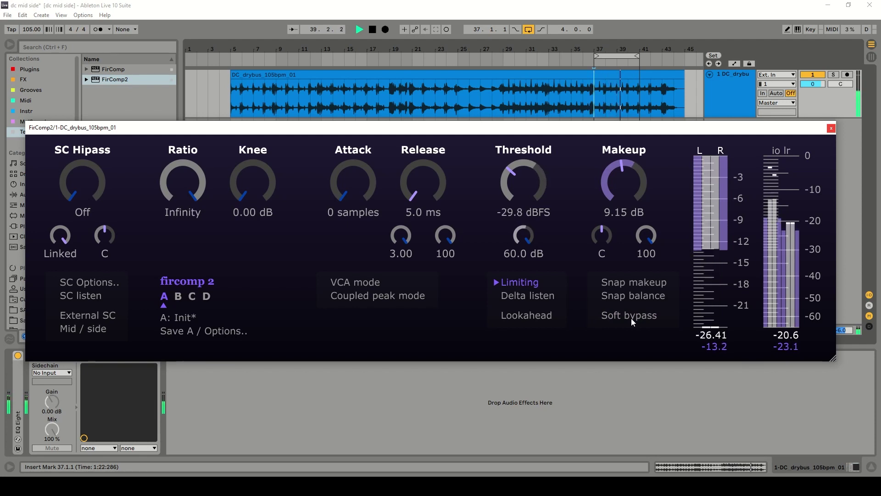
pyautogui.press('space')
pyautogui.hotkey('ctrl', 's')
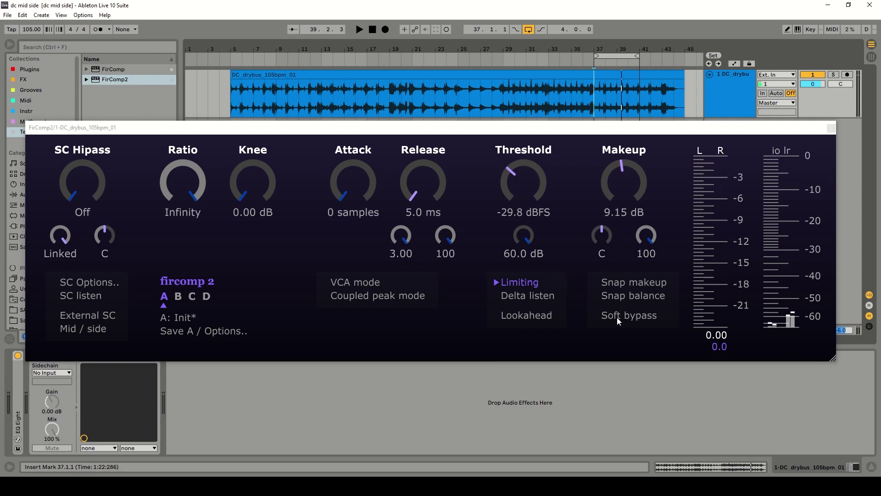
# Play the four-bar loop and listen to the limiter with Lookahead enabled.
pyautogui.press('space')
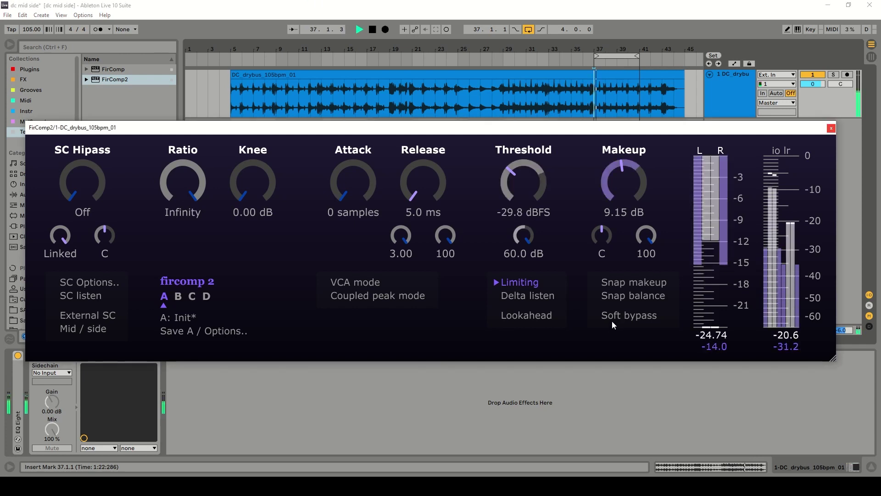
pyautogui.click(525, 316)
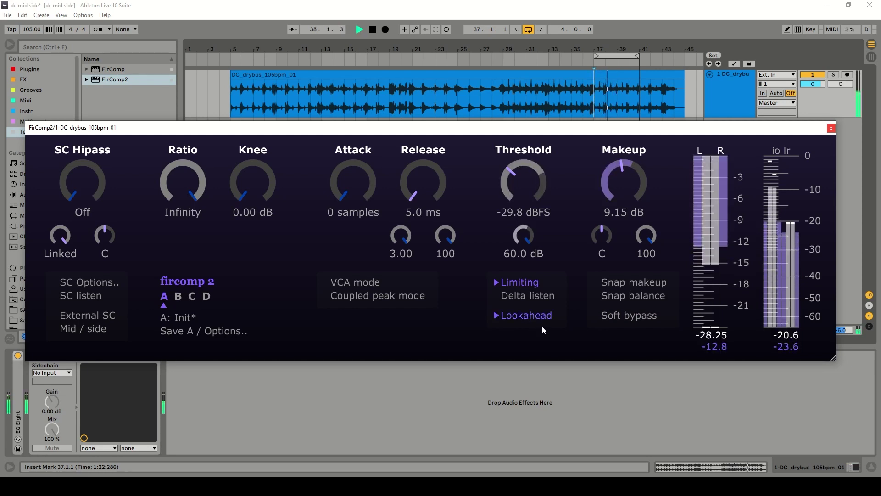
pyautogui.press('space')
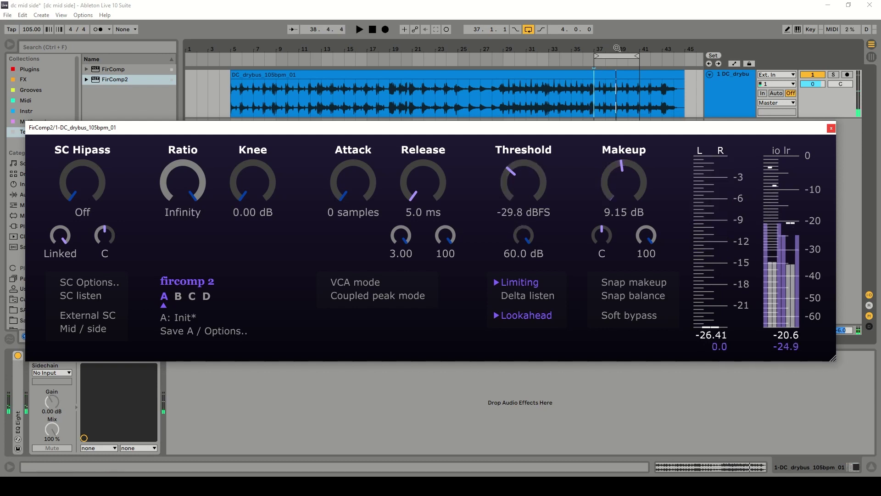
# Narrow the playback loop to a single bar from 38.1.1 to 39.1.1.
pyautogui.moveTo(617, 47); pyautogui.dragTo(583, 55)
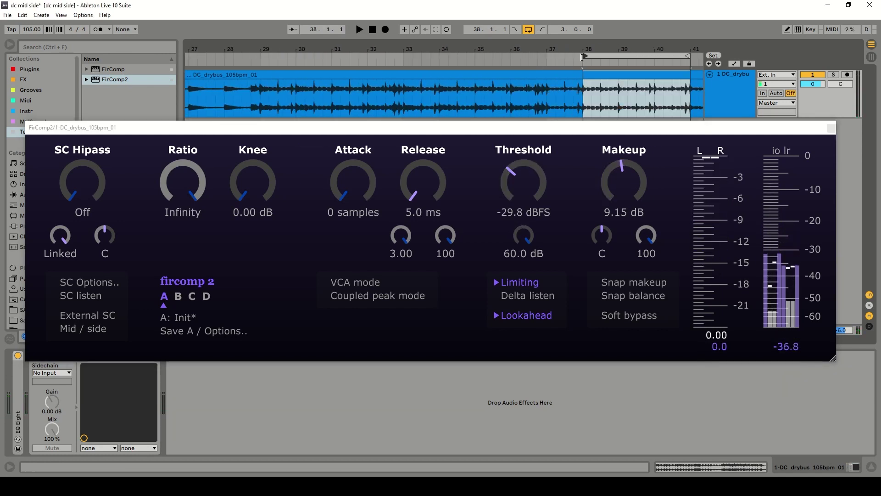
pyautogui.hotkey('ctrl', 'Left')
pyautogui.hotkey('ctrl', 'Left')
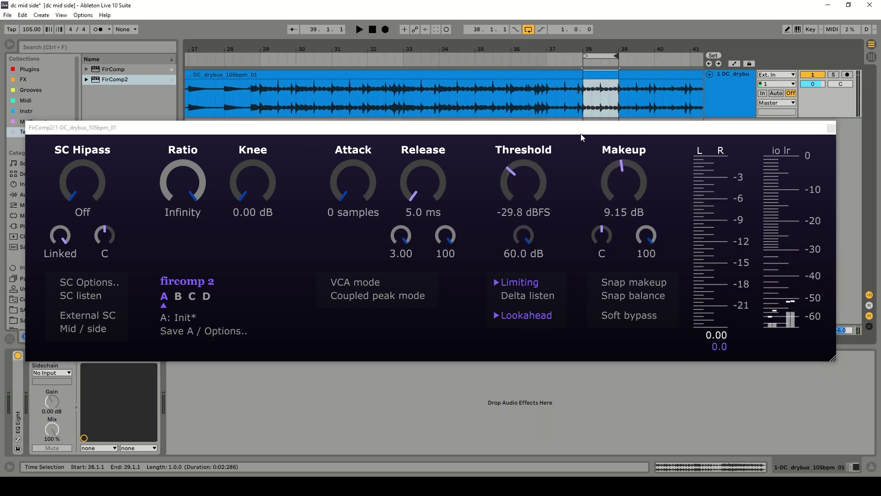
# Play the one-bar loop with Lookahead off and on in separate passes to compare the transients.
pyautogui.click(526, 315)
pyautogui.press('space')
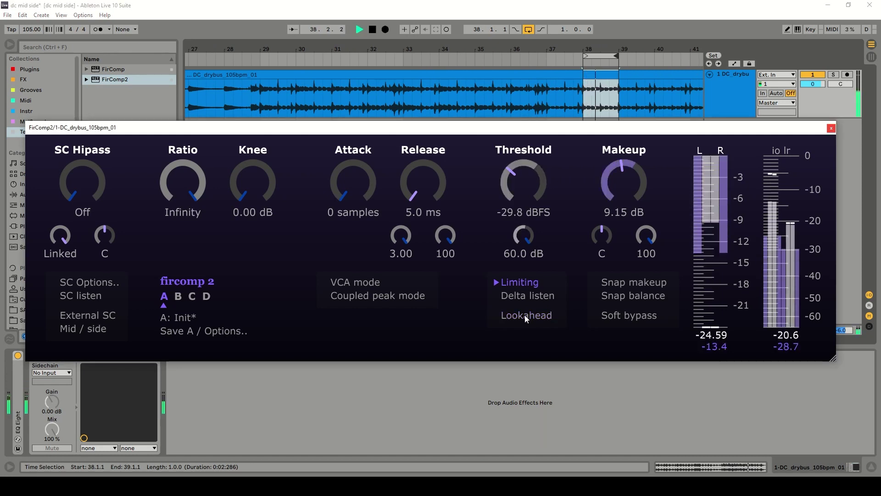
pyautogui.press('space')
pyautogui.click(526, 314)
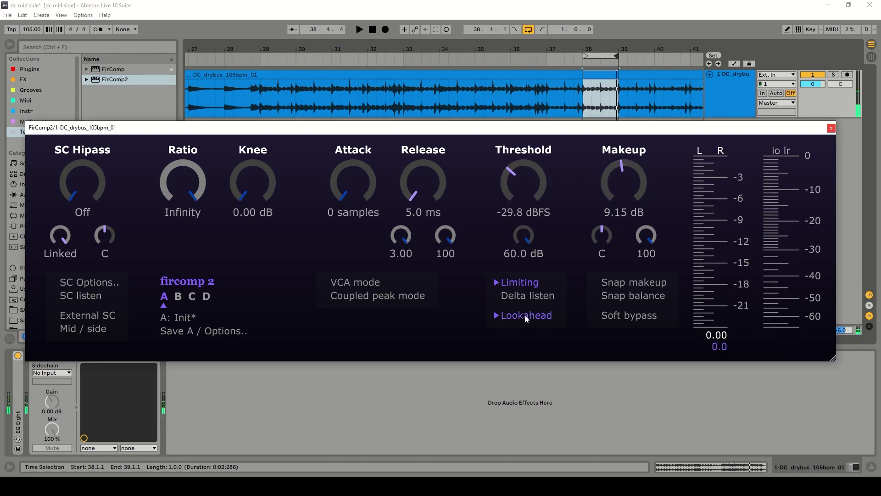
pyautogui.press('space')
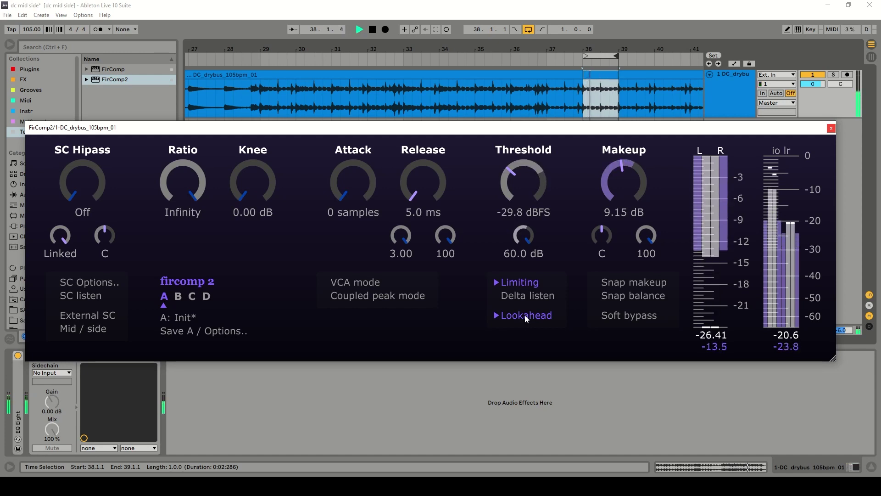
pyautogui.press('space')
pyautogui.click(525, 315)
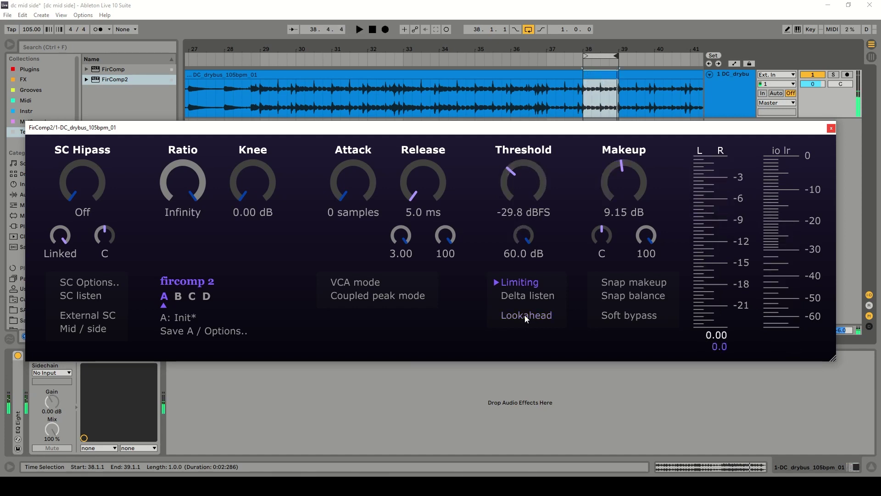
# Toggle Lookahead on and off during continuous playback of the bar, then stop and save the set.
pyautogui.press('space')
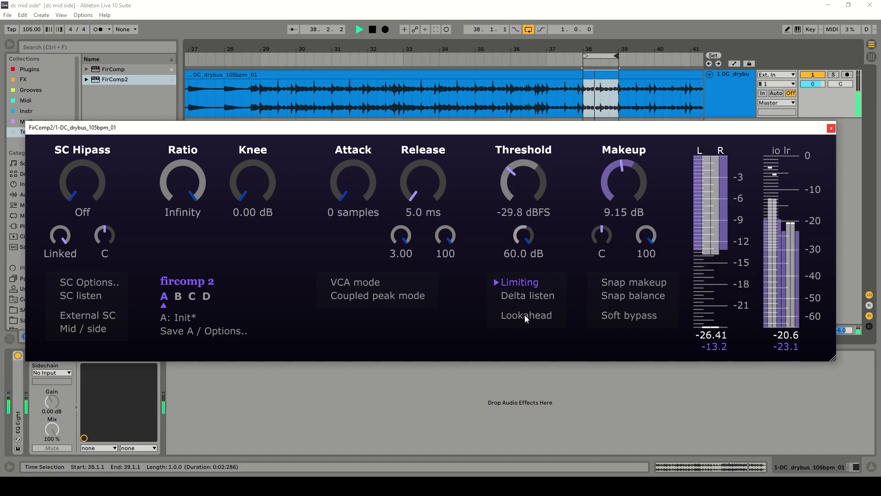
pyautogui.click(525, 315)
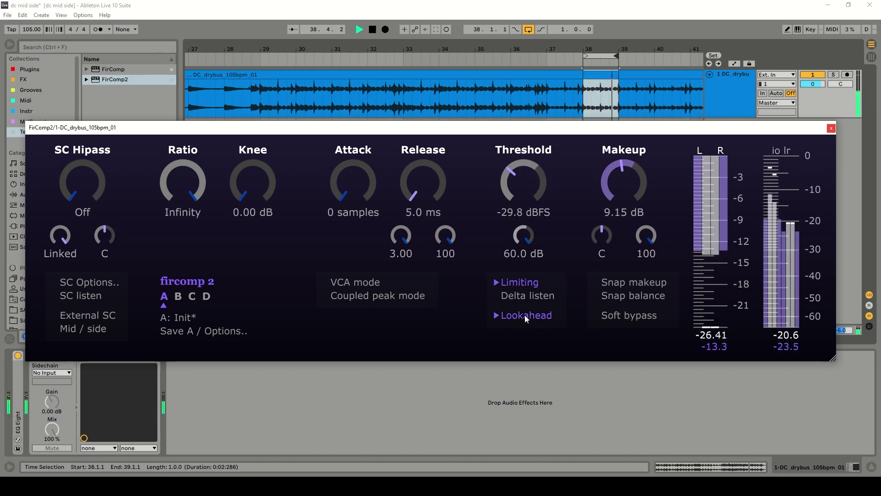
pyautogui.click(525, 315)
pyautogui.press('space')
pyautogui.click(275, 4)
pyautogui.hotkey('ctrl', 's')
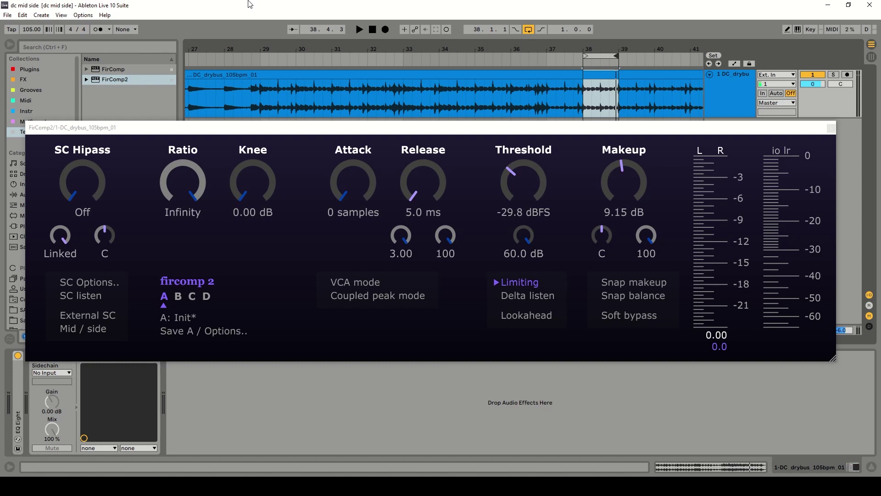
# Audition the bar once more without and with Lookahead, and leave Lookahead off.
pyautogui.press('space')
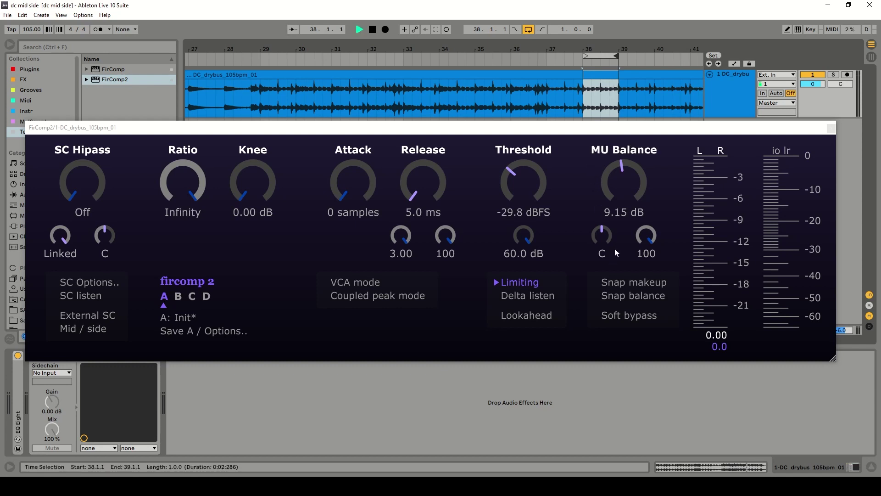
pyautogui.press('space')
pyautogui.click(536, 315)
pyautogui.press('space')
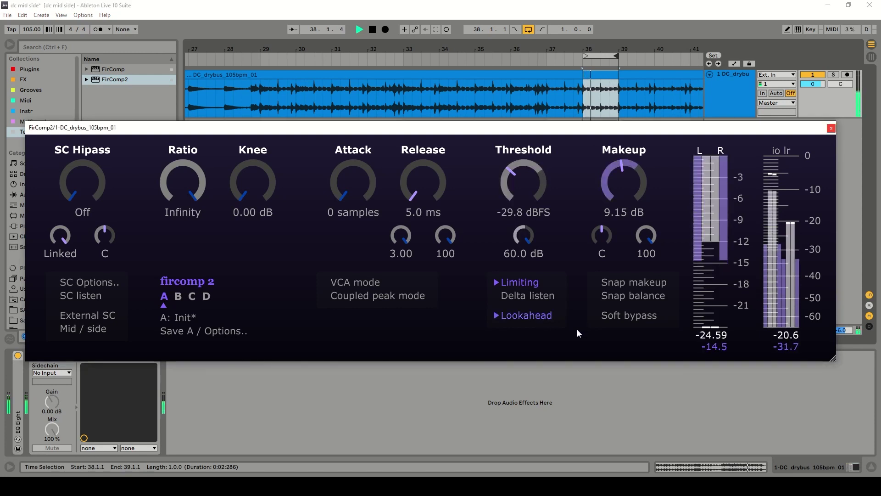
pyautogui.click(528, 318)
pyautogui.press('space')
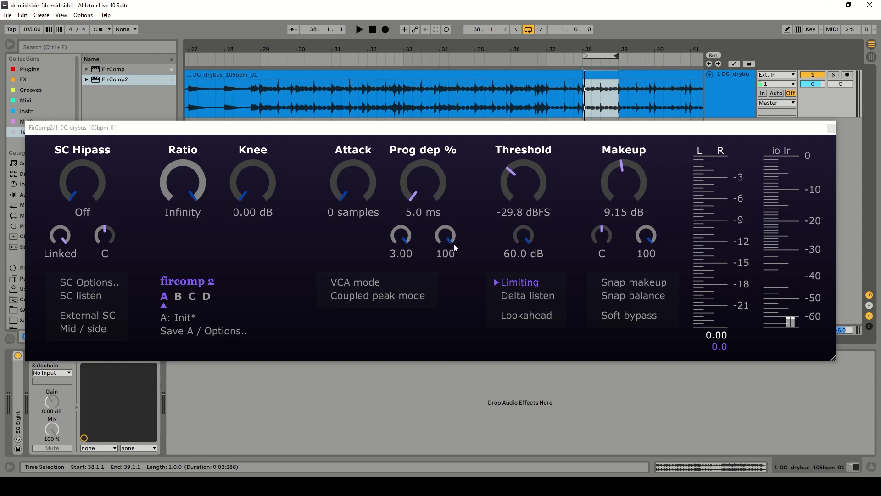
pyautogui.click(535, 321)
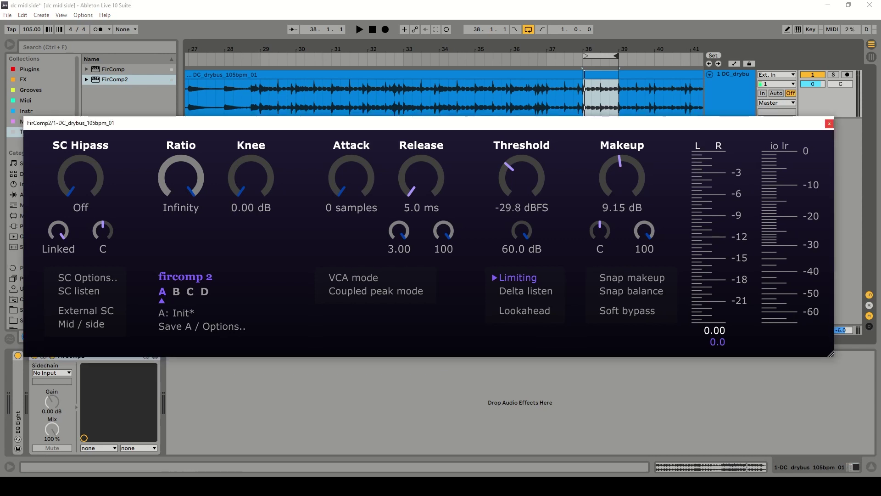